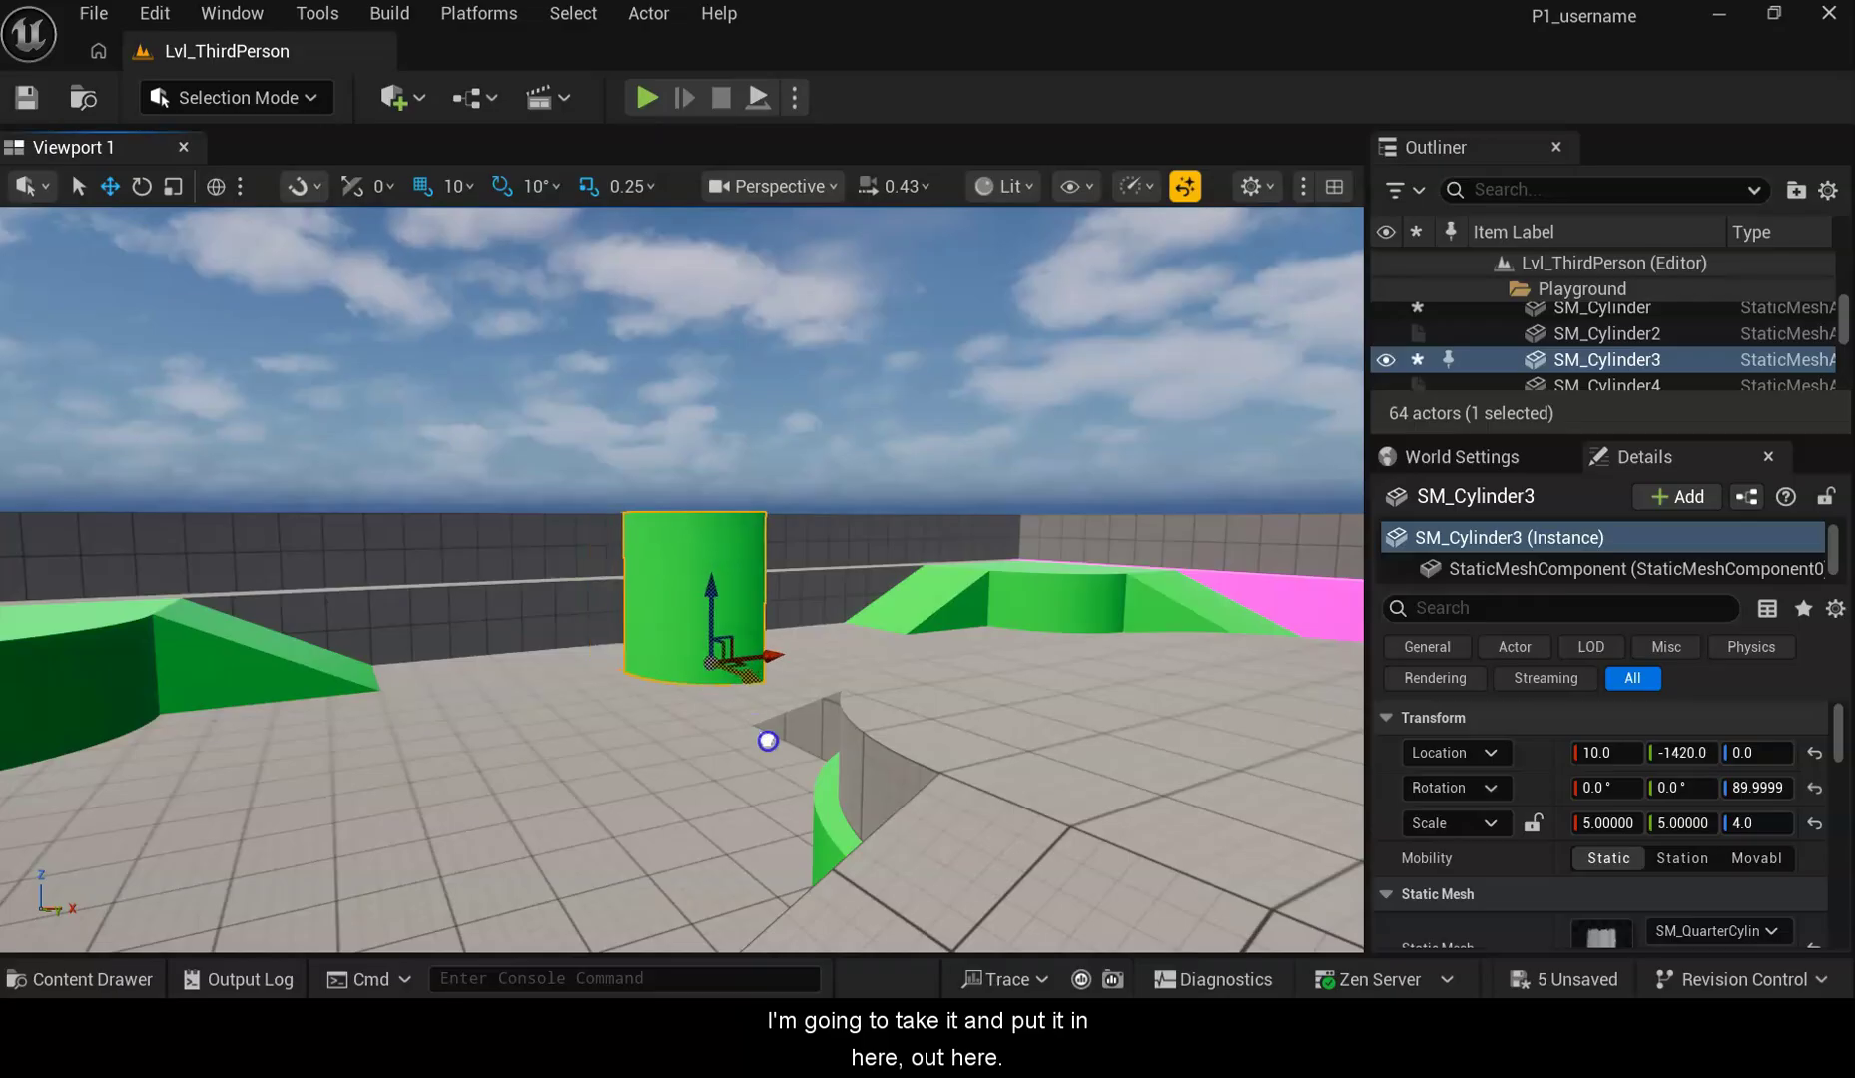
Reselect the tall green quarter cylinder SM_Cylinder3 and frame it in the viewport
{"action": "right_click_drag", "start_coordinate": [755, 800], "coordinate": [488, 809]}
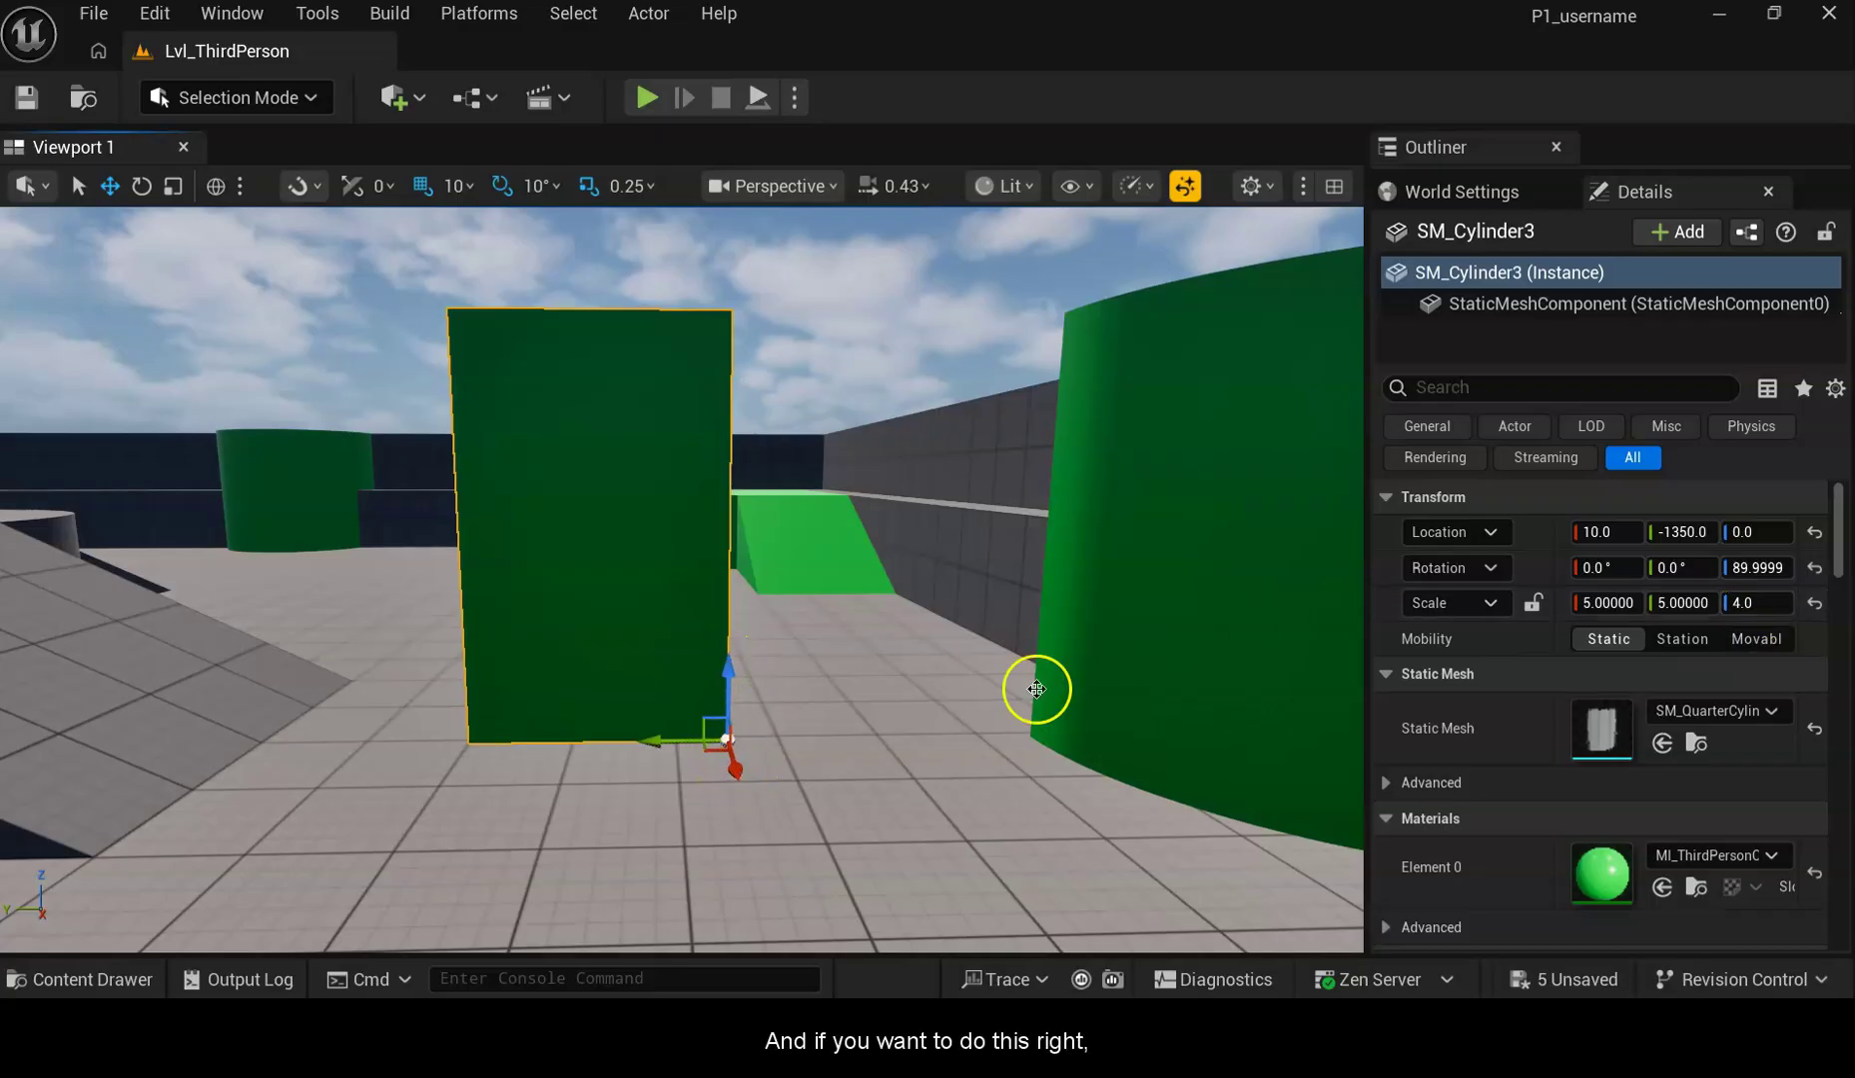
{"action": "left_click", "coordinate": [738, 768]}
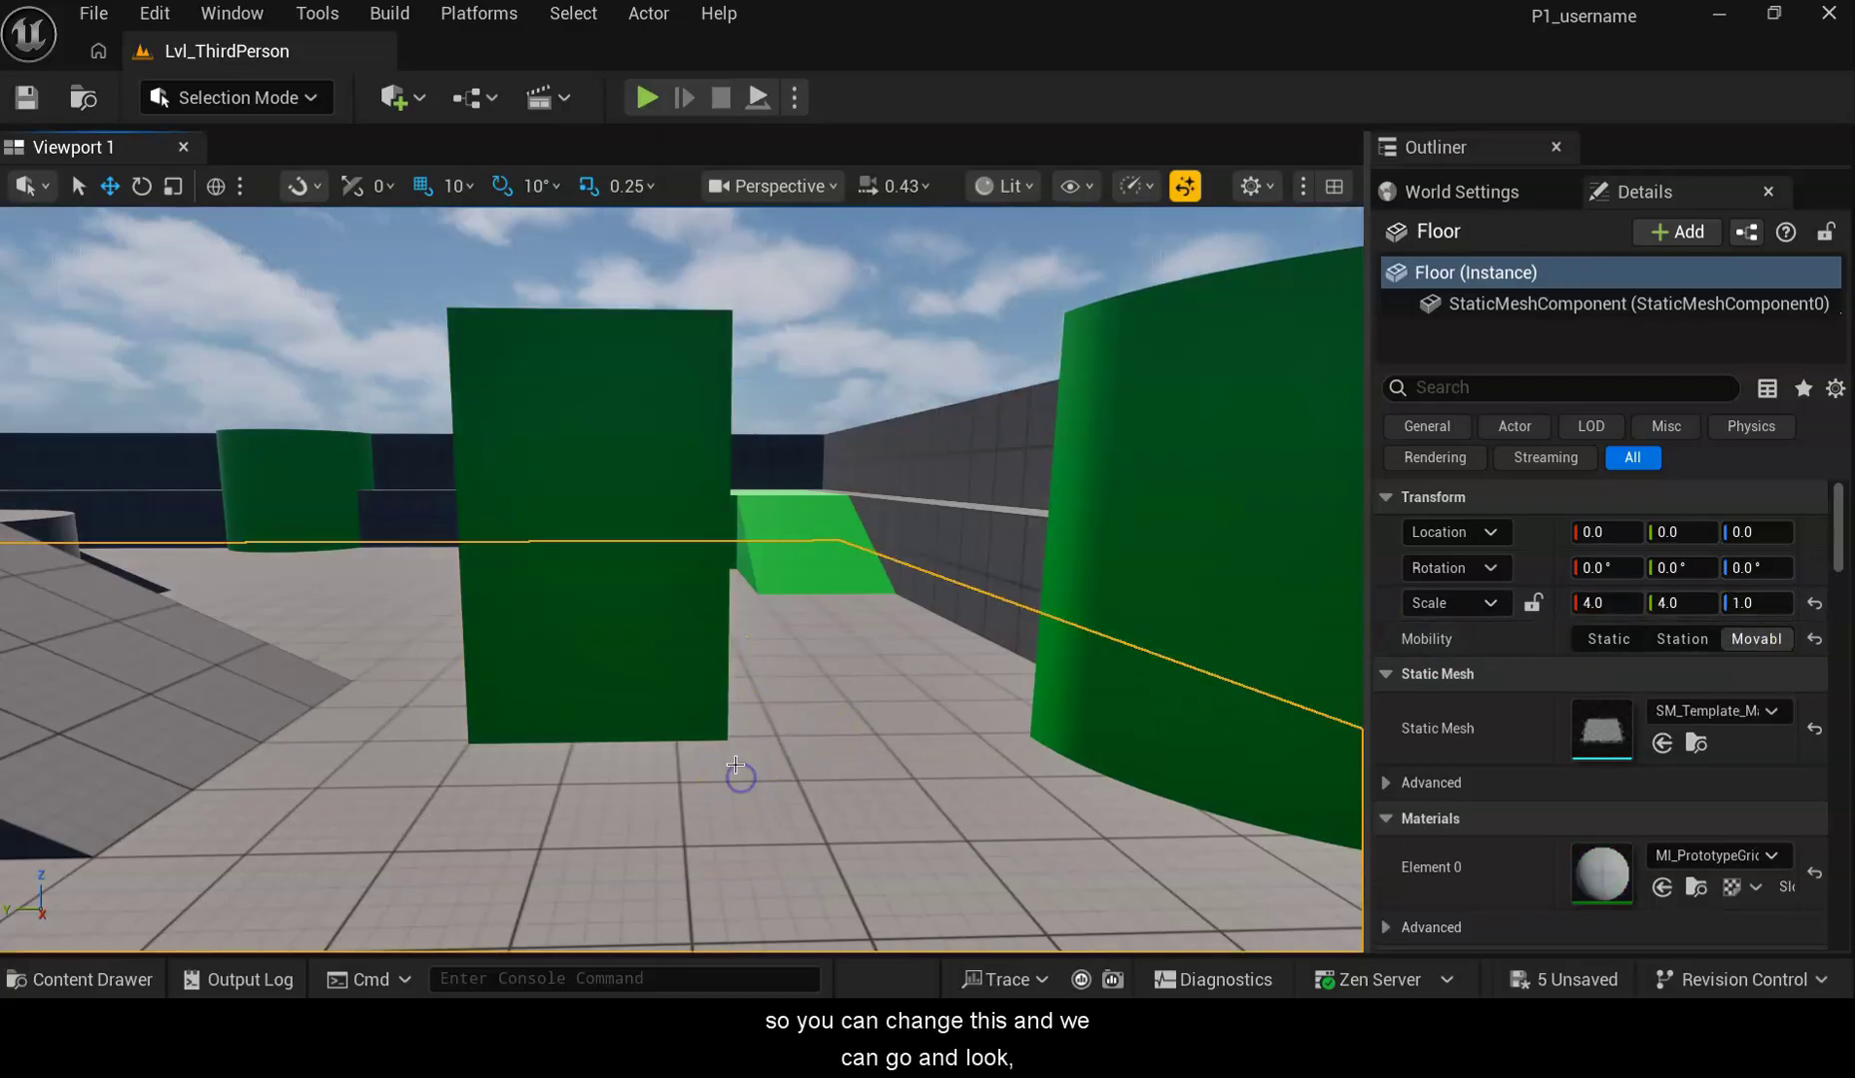
{"action": "left_click_drag", "start_coordinate": [714, 671], "coordinate": [227, 610]}
{"action": "left_click", "coordinate": [552, 597]}
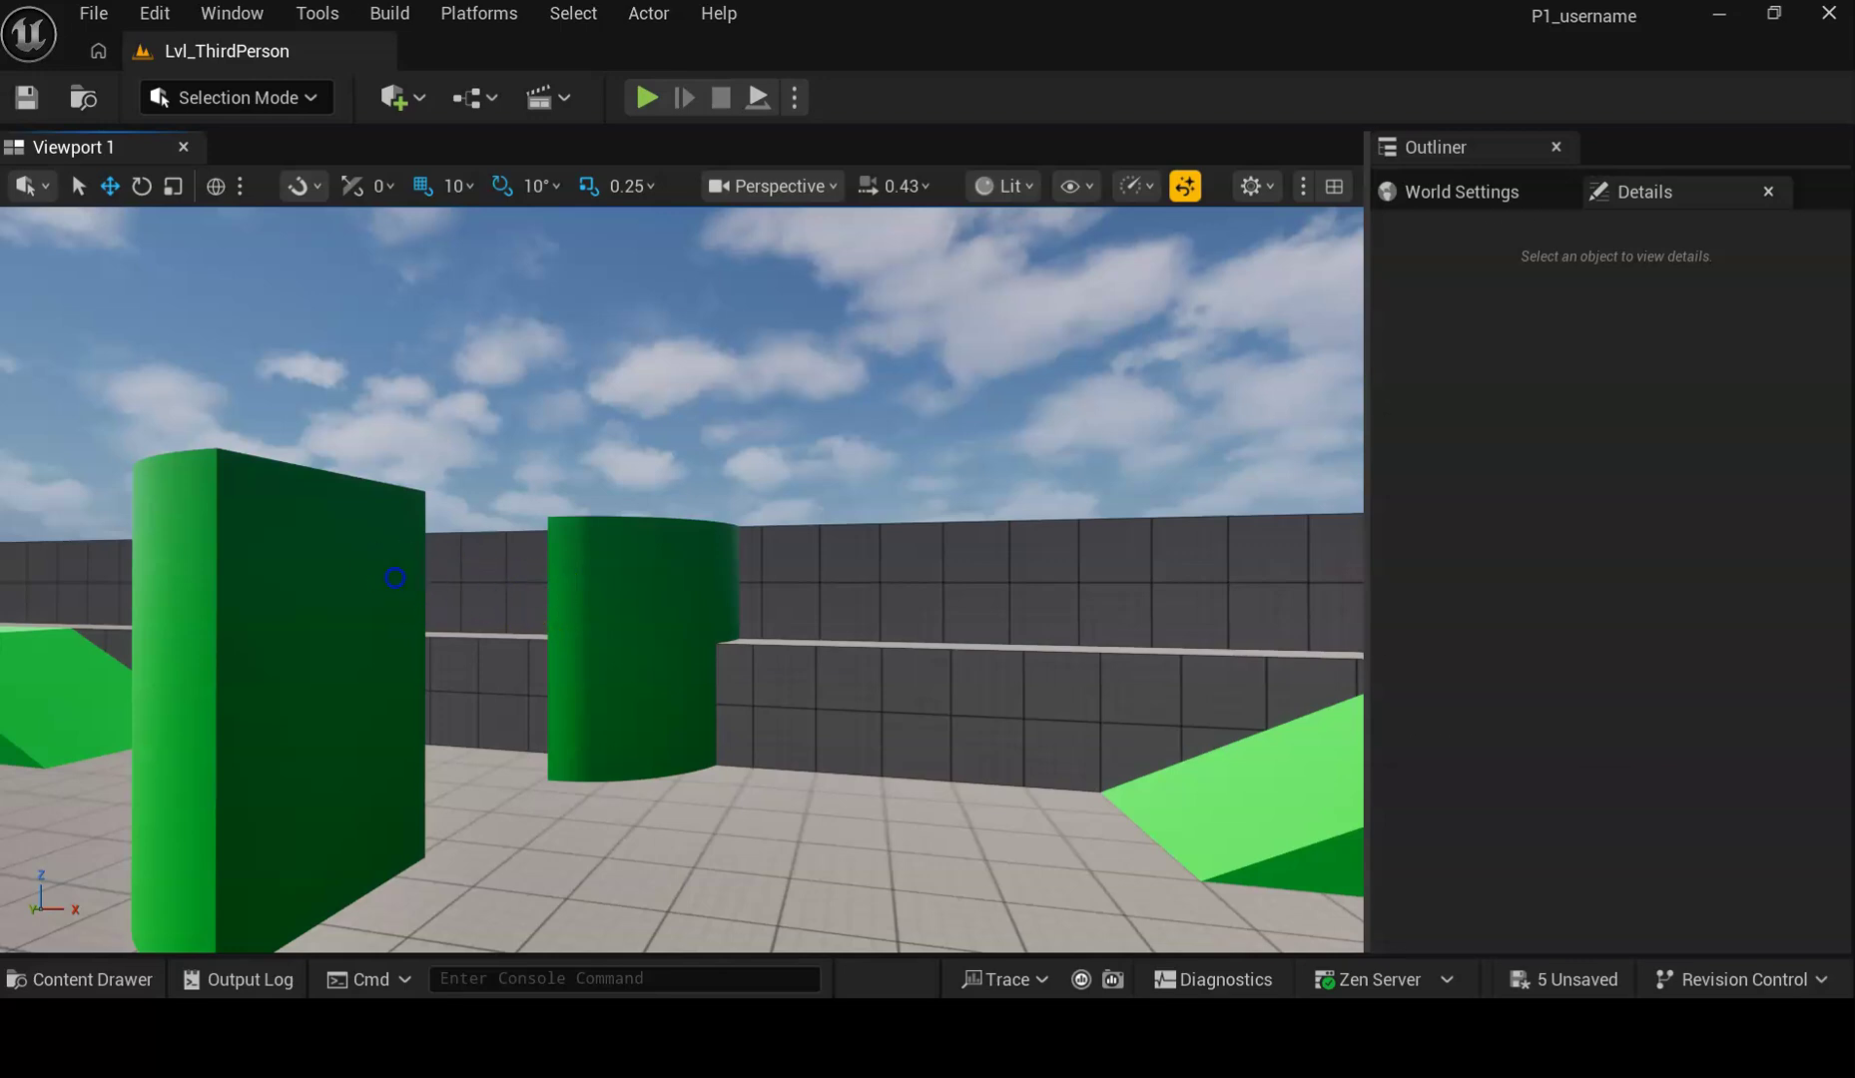
{"action": "left_click", "coordinate": [268, 604]}
{"action": "key", "text": "f"}
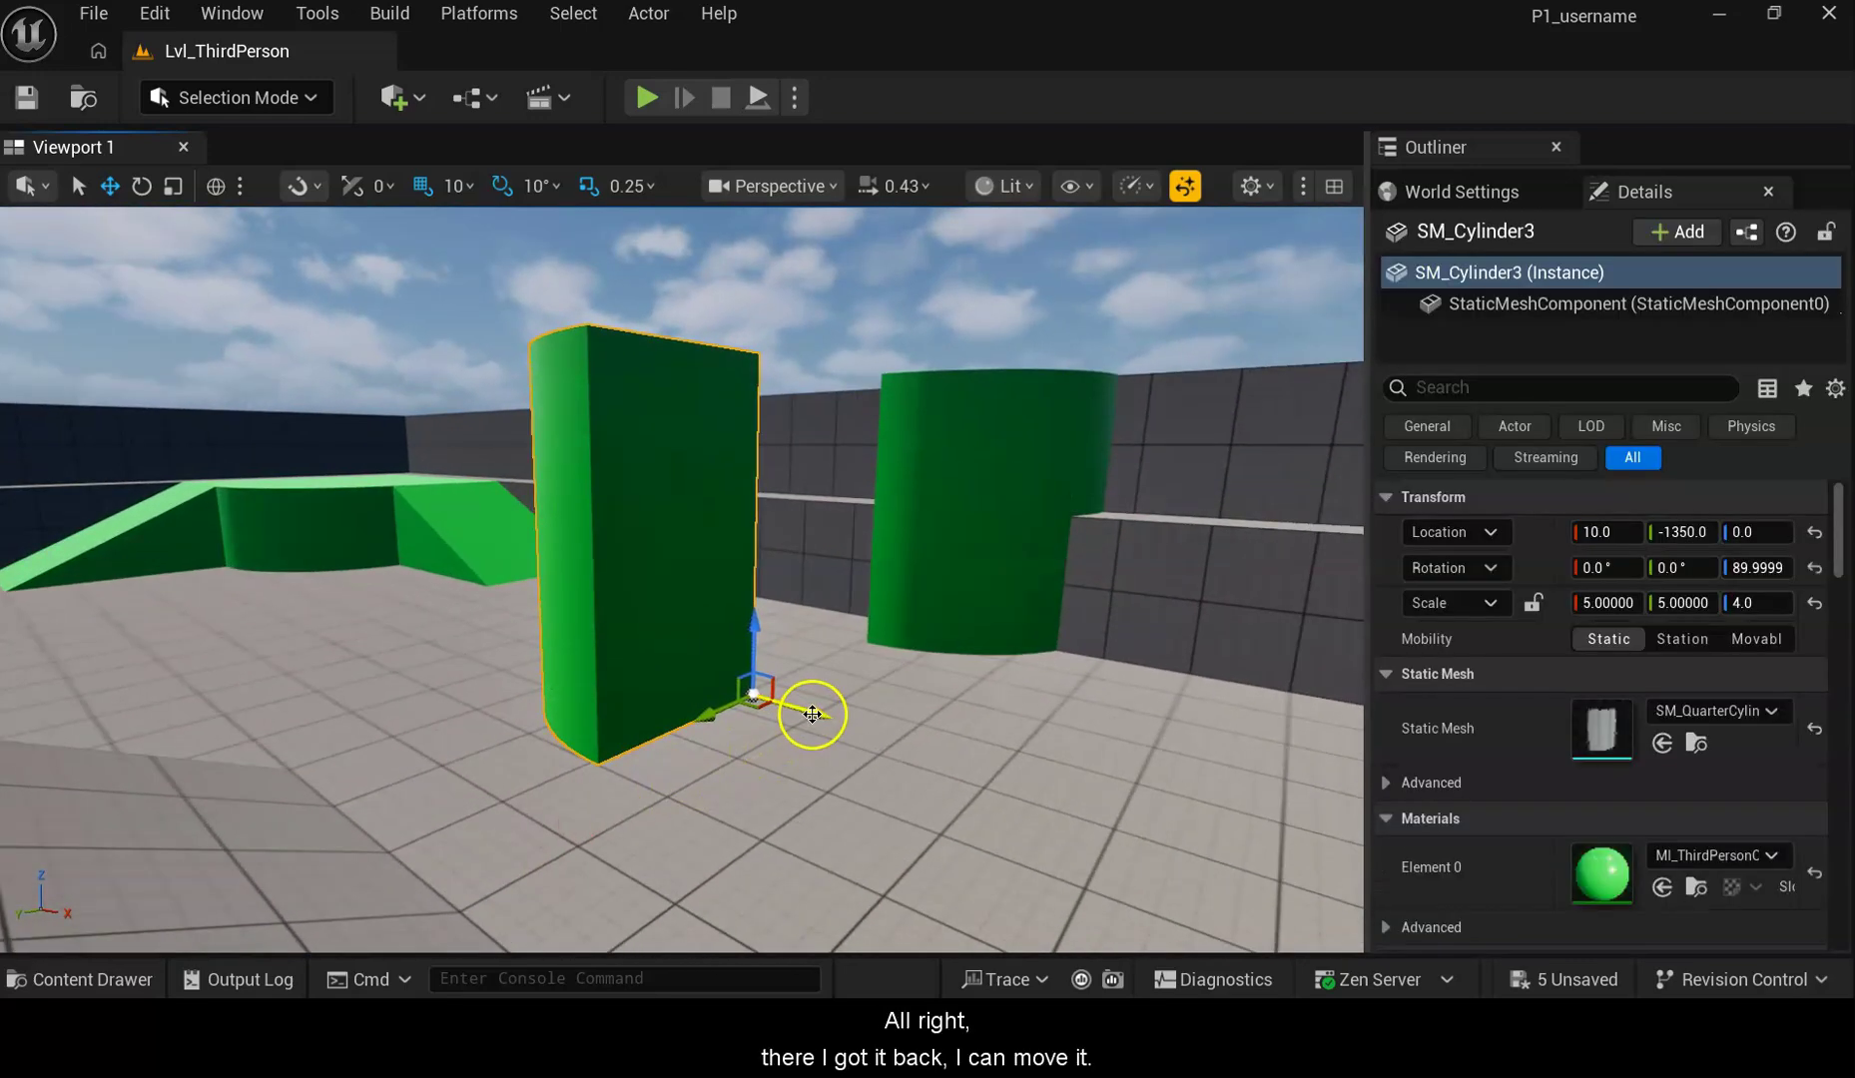
Move the quarter cylinder along the X axis to 150, then set its X location to 10 and finally to 0
{"action": "left_click_drag", "start_coordinate": [814, 713], "coordinate": [939, 759]}
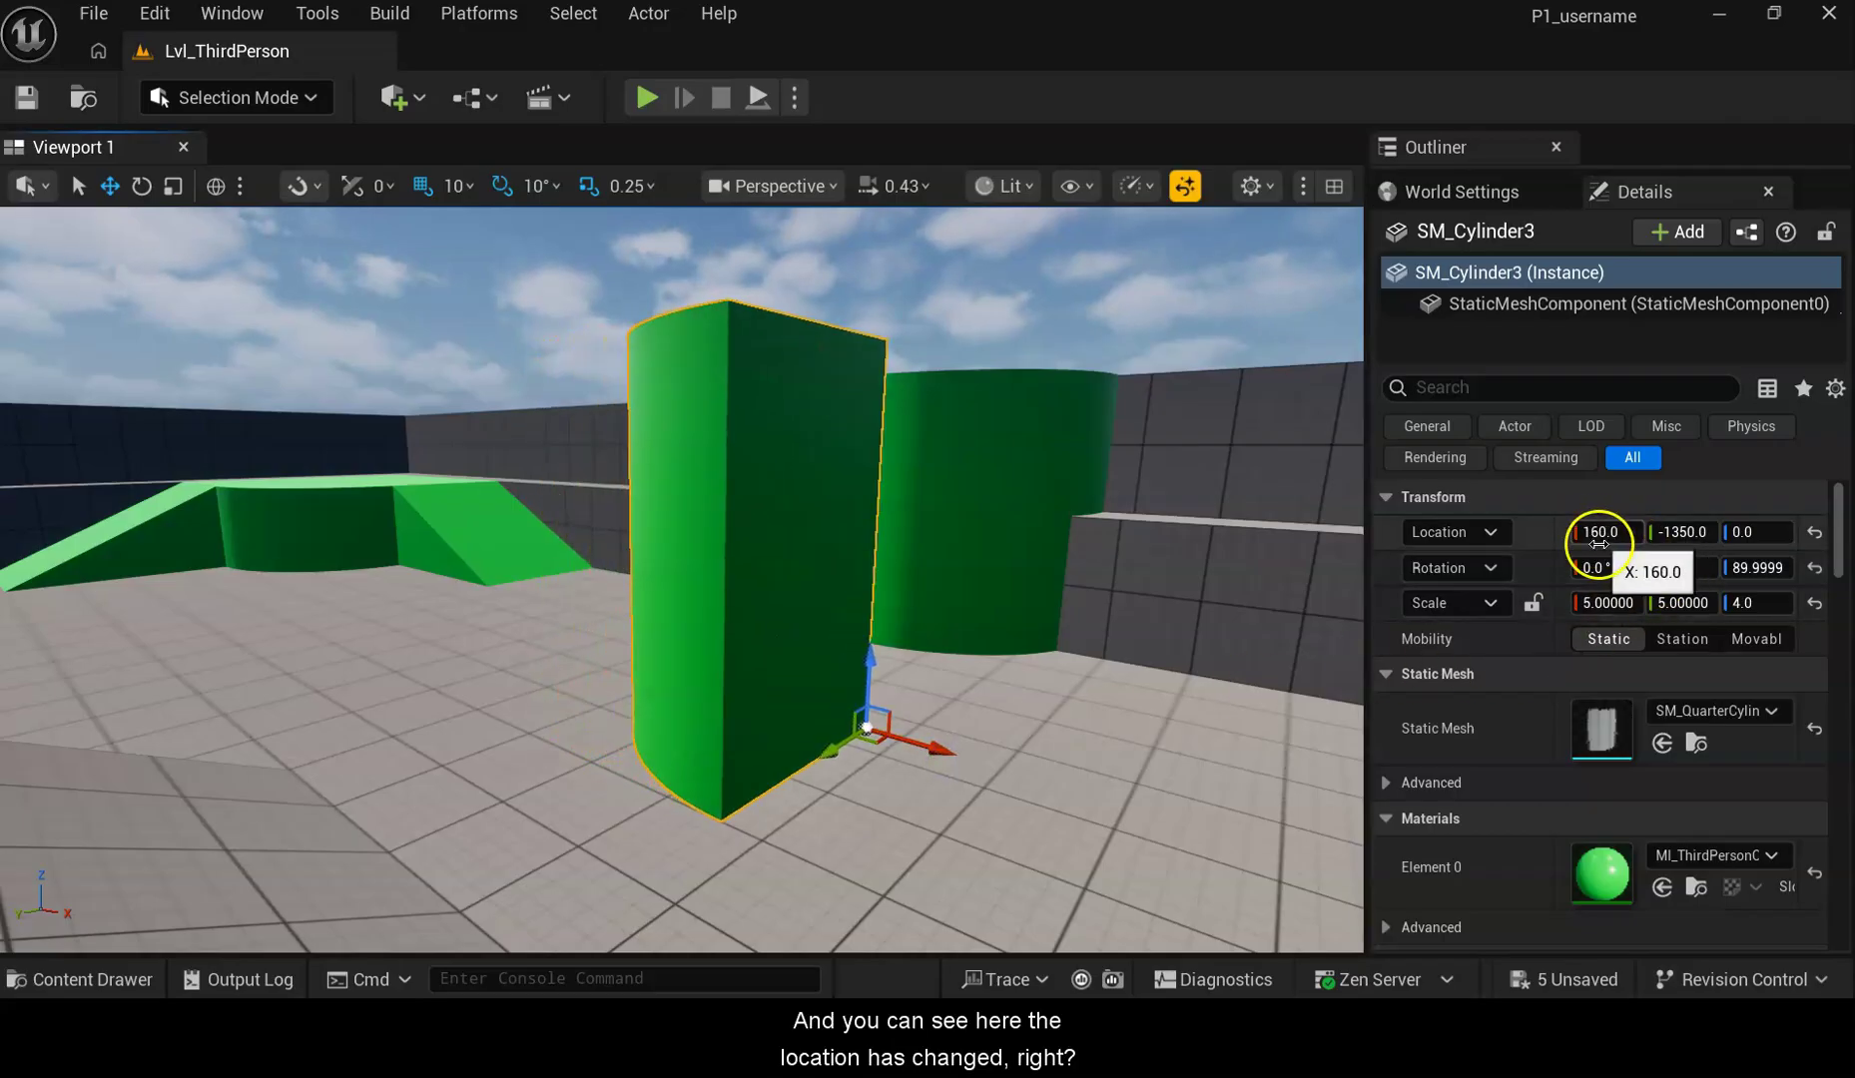
{"action": "mouse_move", "coordinate": [948, 756]}
{"action": "left_mouse_down"}
{"action": "mouse_move", "coordinate": [820, 706]}
{"action": "mouse_move", "coordinate": [968, 780]}
{"action": "mouse_move", "coordinate": [827, 699]}
{"action": "mouse_move", "coordinate": [937, 734]}
{"action": "left_mouse_up"}
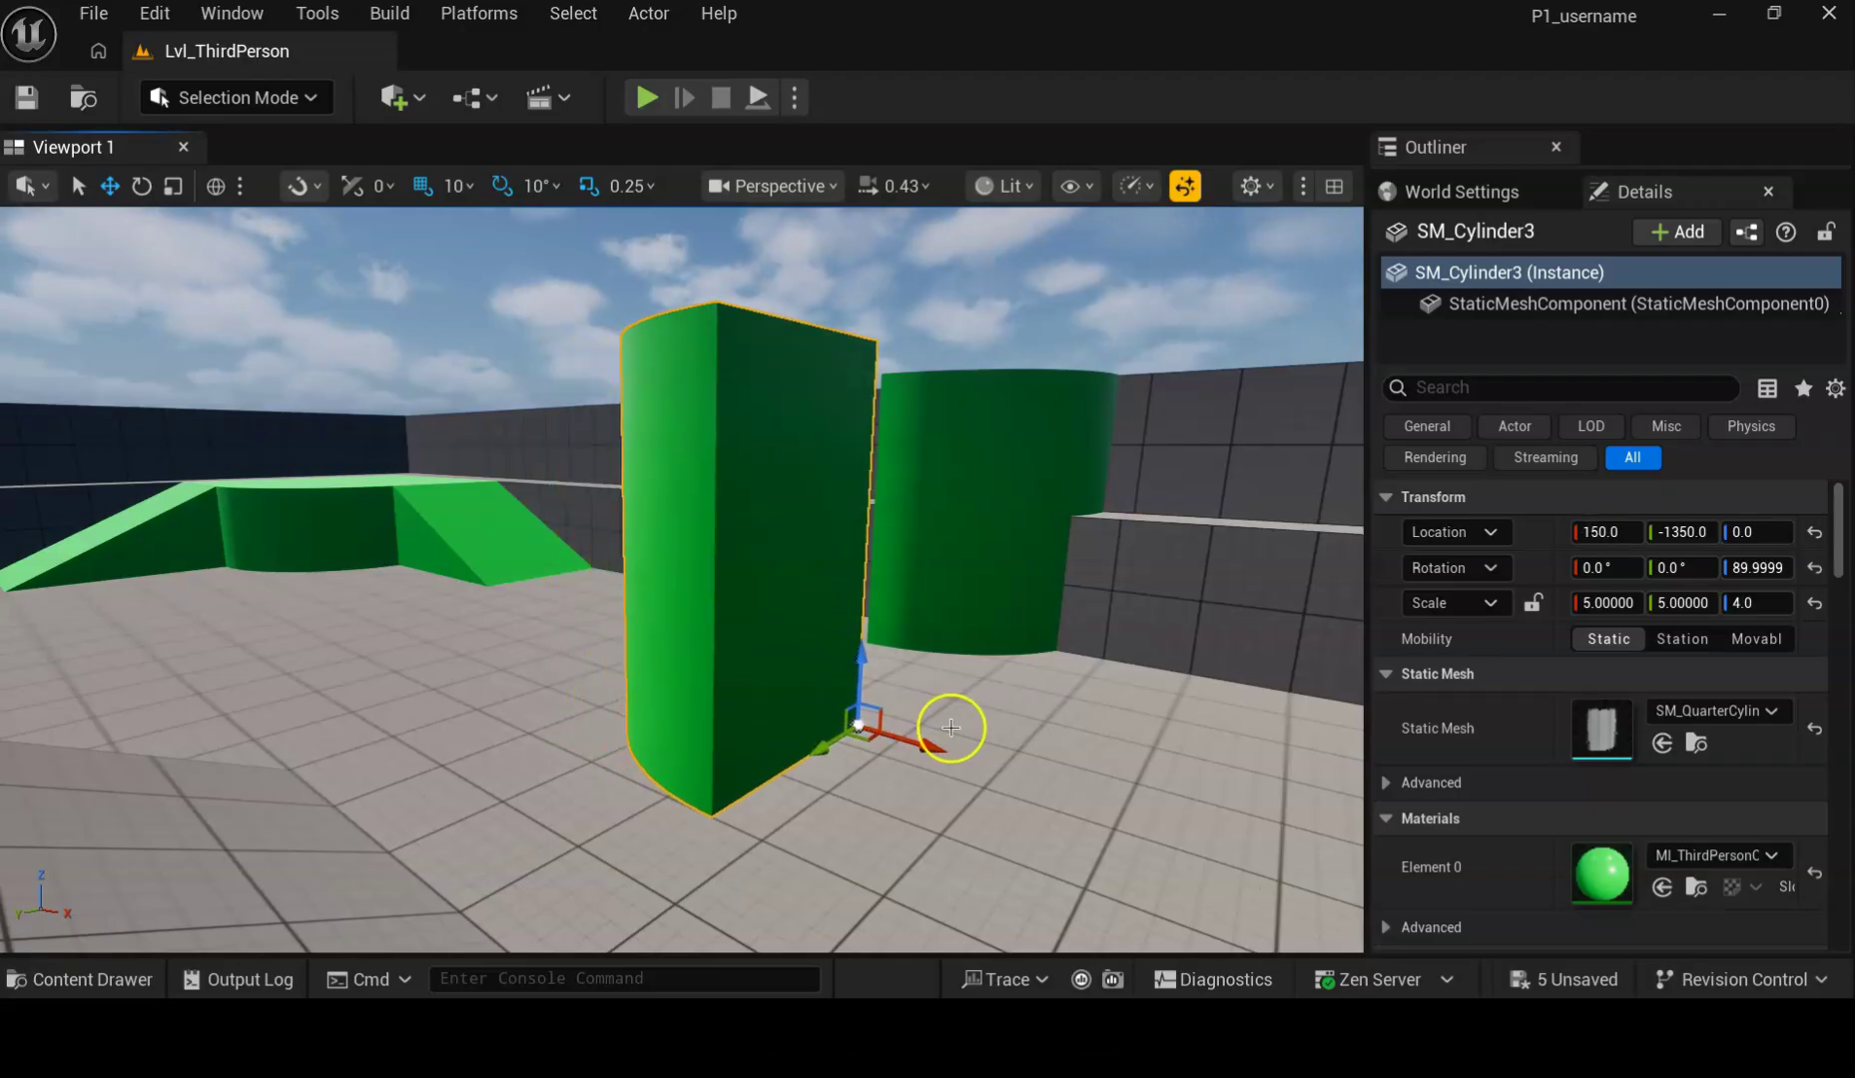
{"action": "left_click", "coordinate": [1626, 530]}
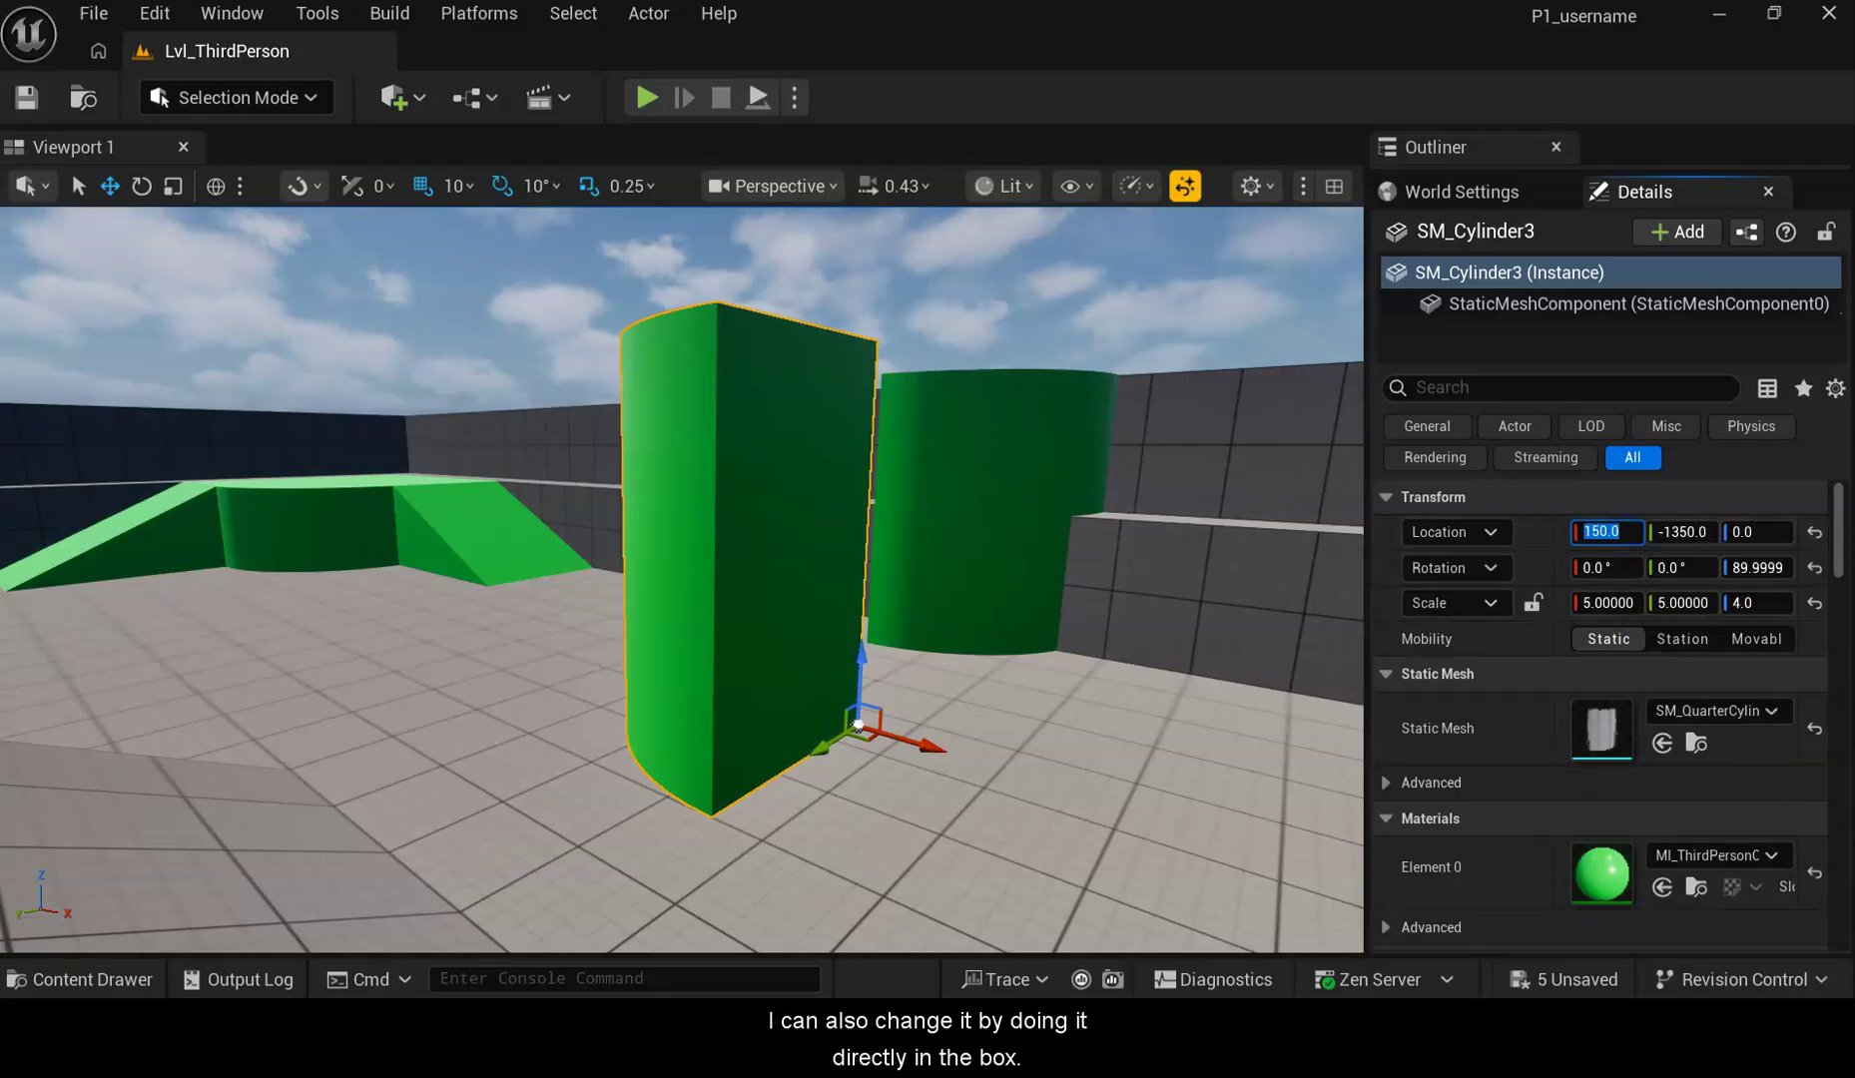
{"action": "key", "text": "Return"}
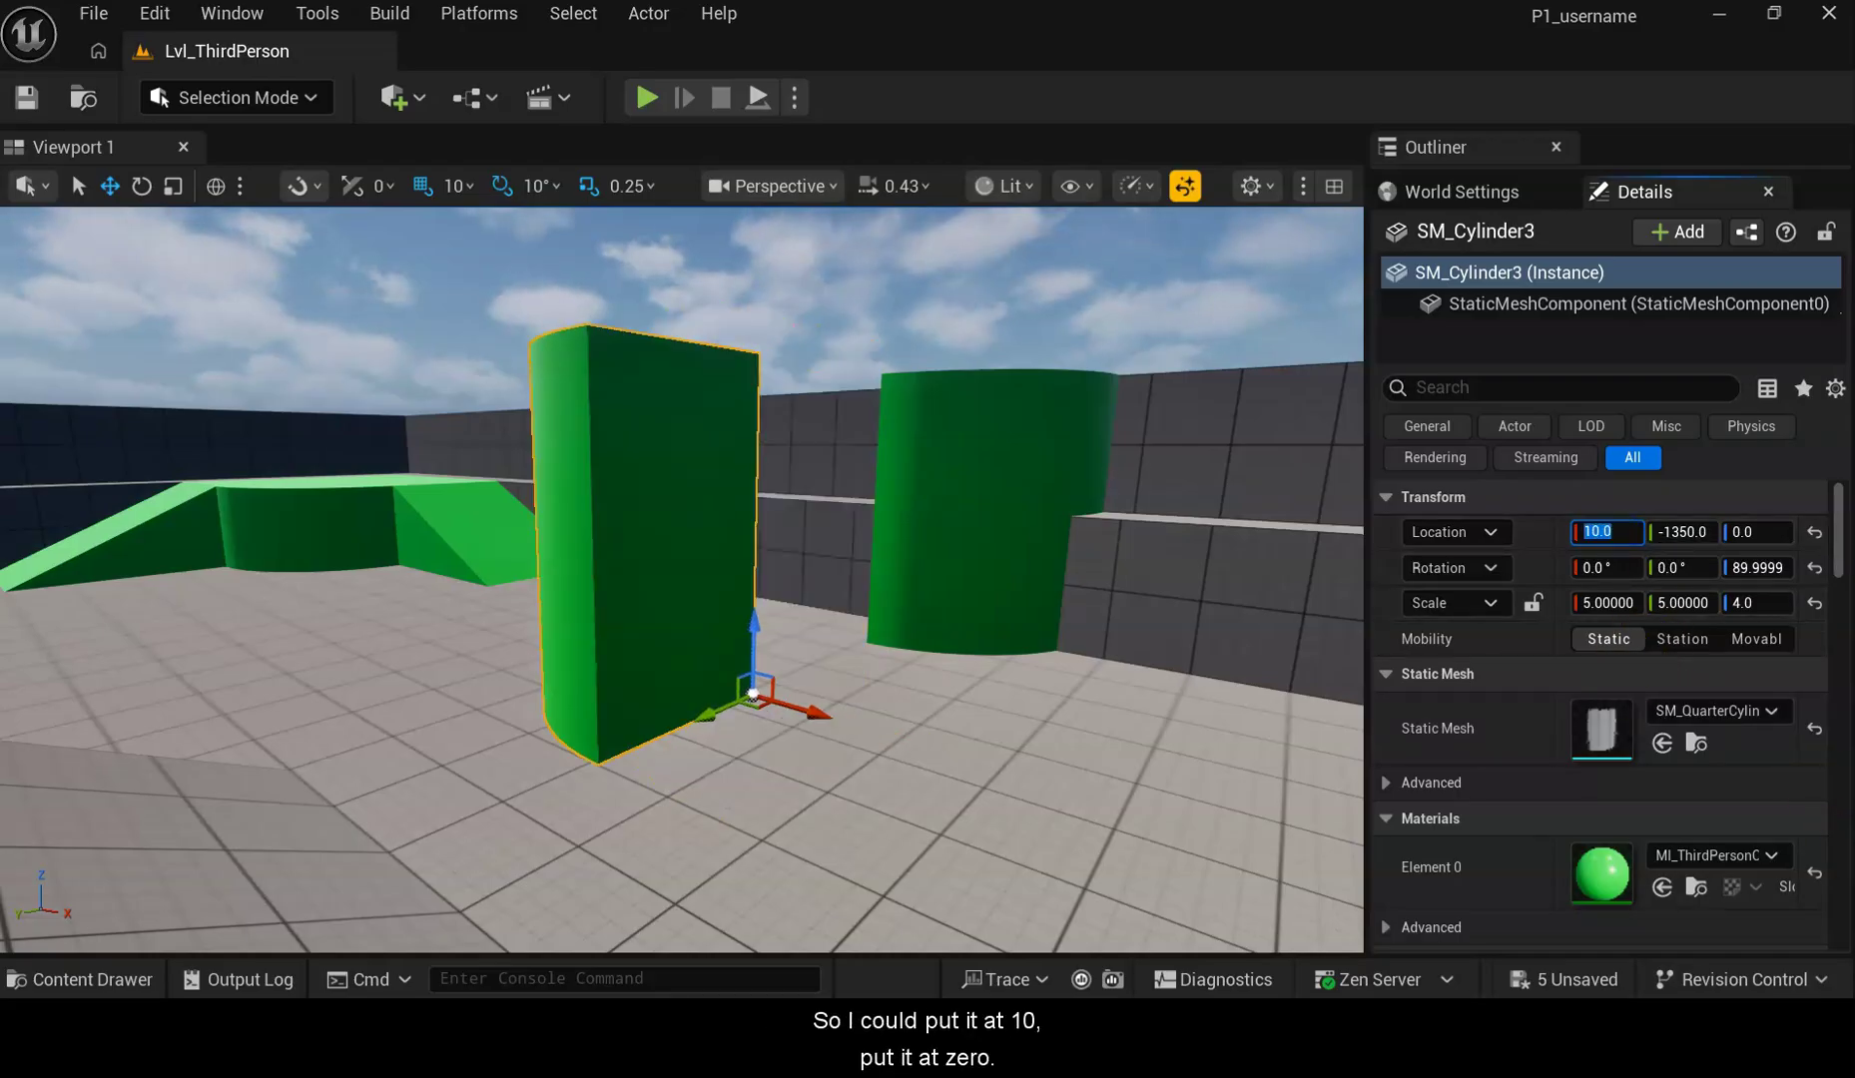
{"action": "key", "text": "Return"}
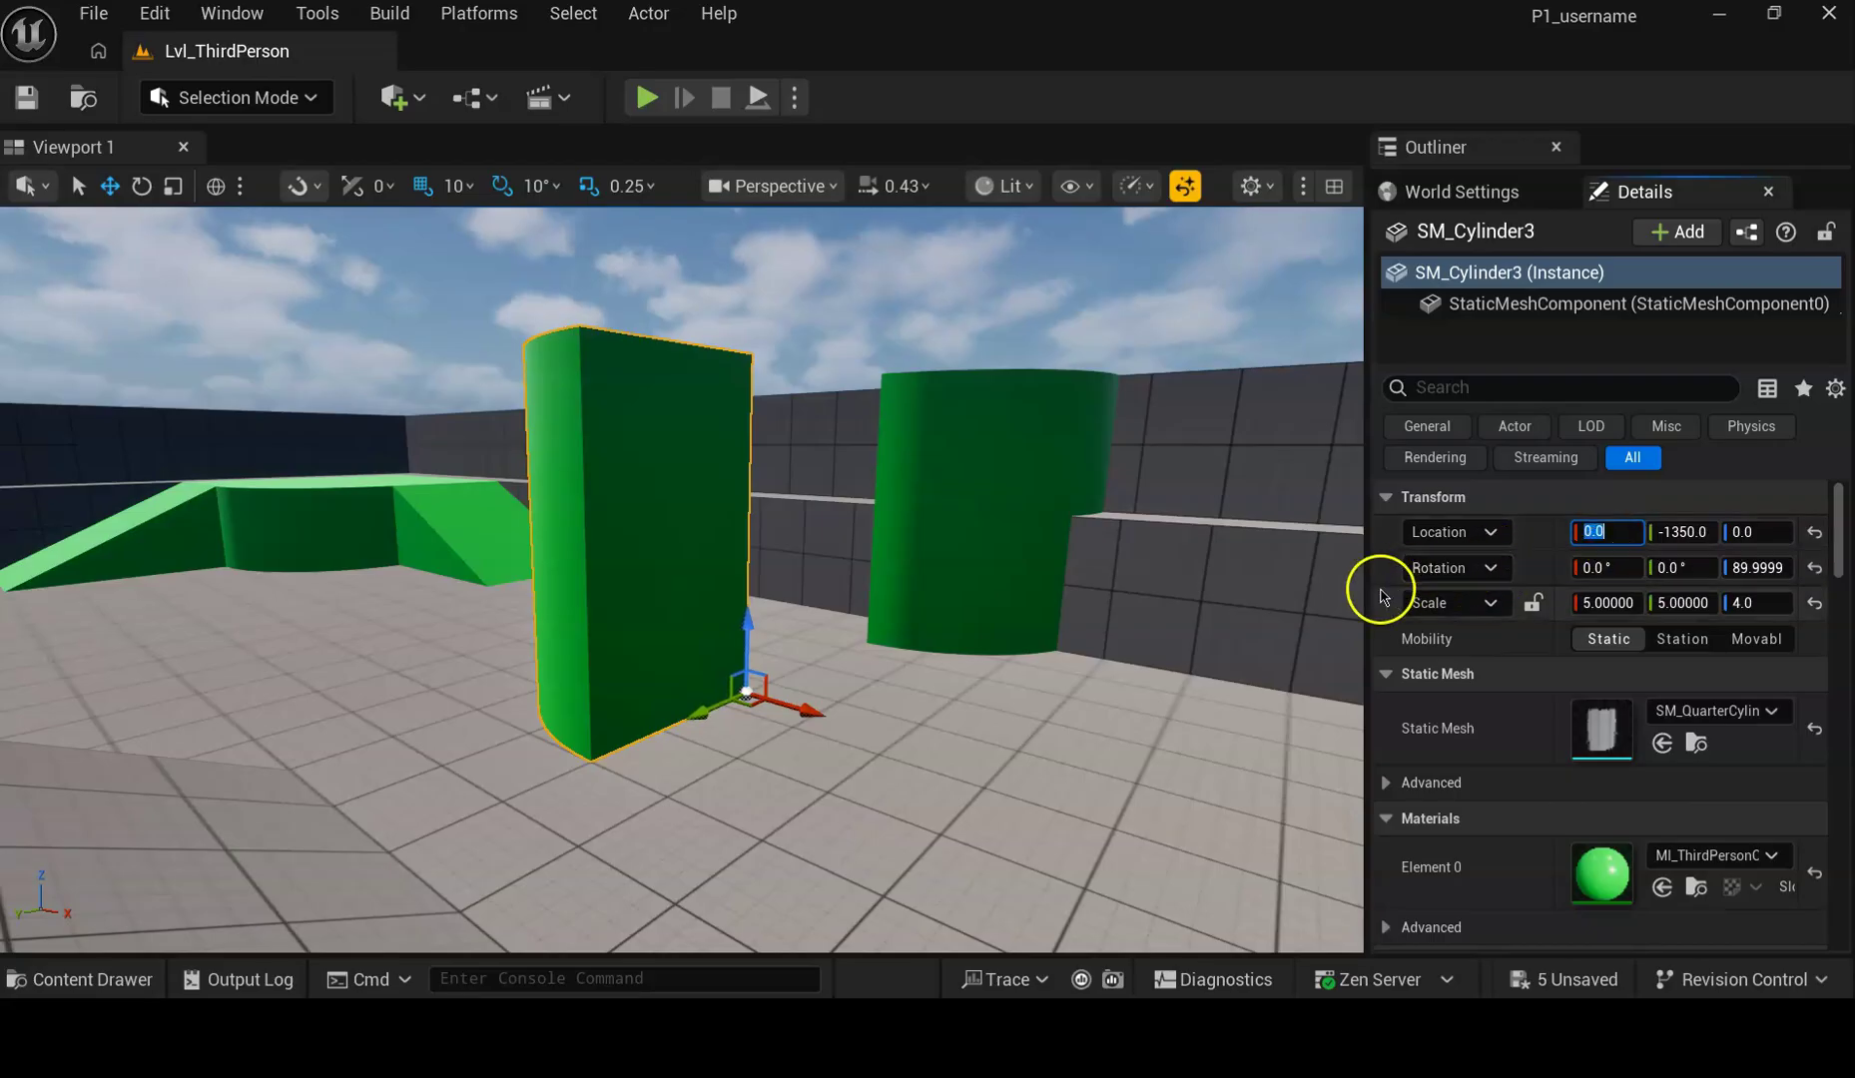
Move the quarter cylinder along the Y axis to -1100, then set its Y location to 0
{"action": "left_click", "coordinate": [1687, 531]}
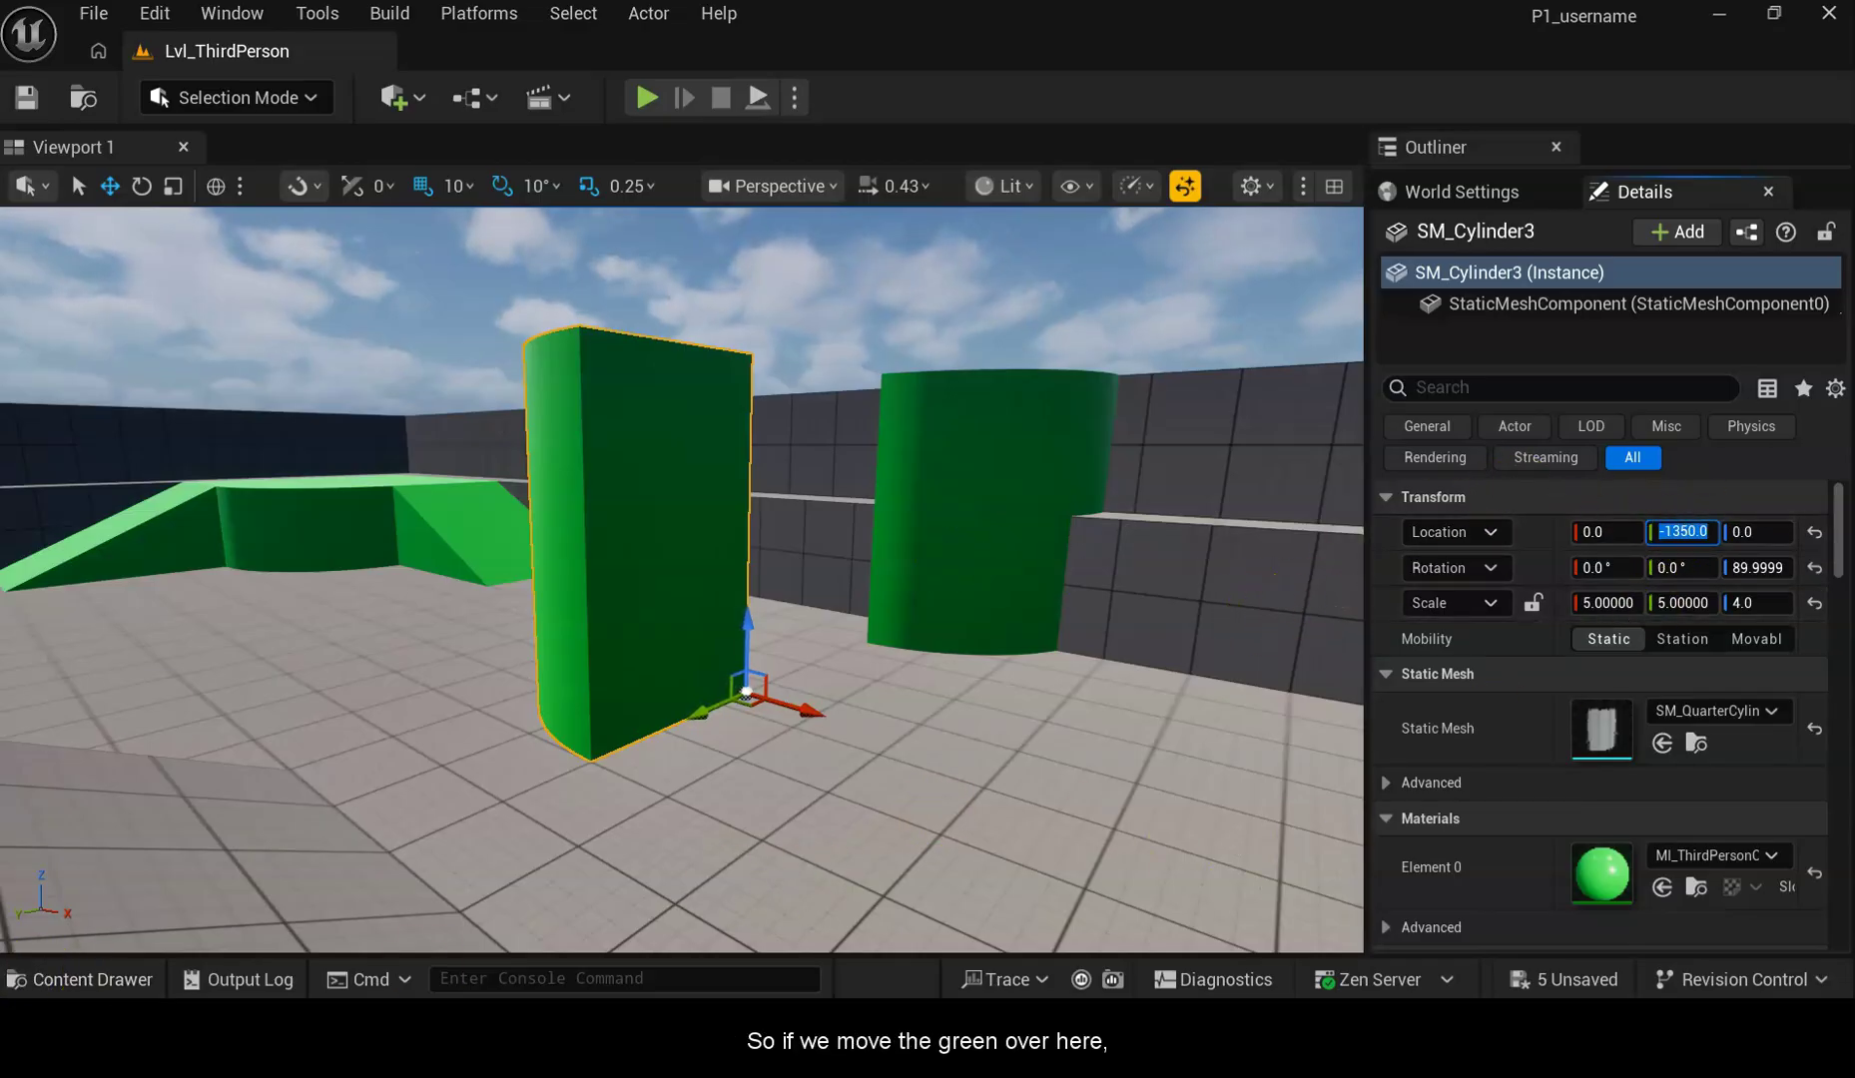
{"action": "left_click_drag", "start_coordinate": [709, 705], "coordinate": [583, 776]}
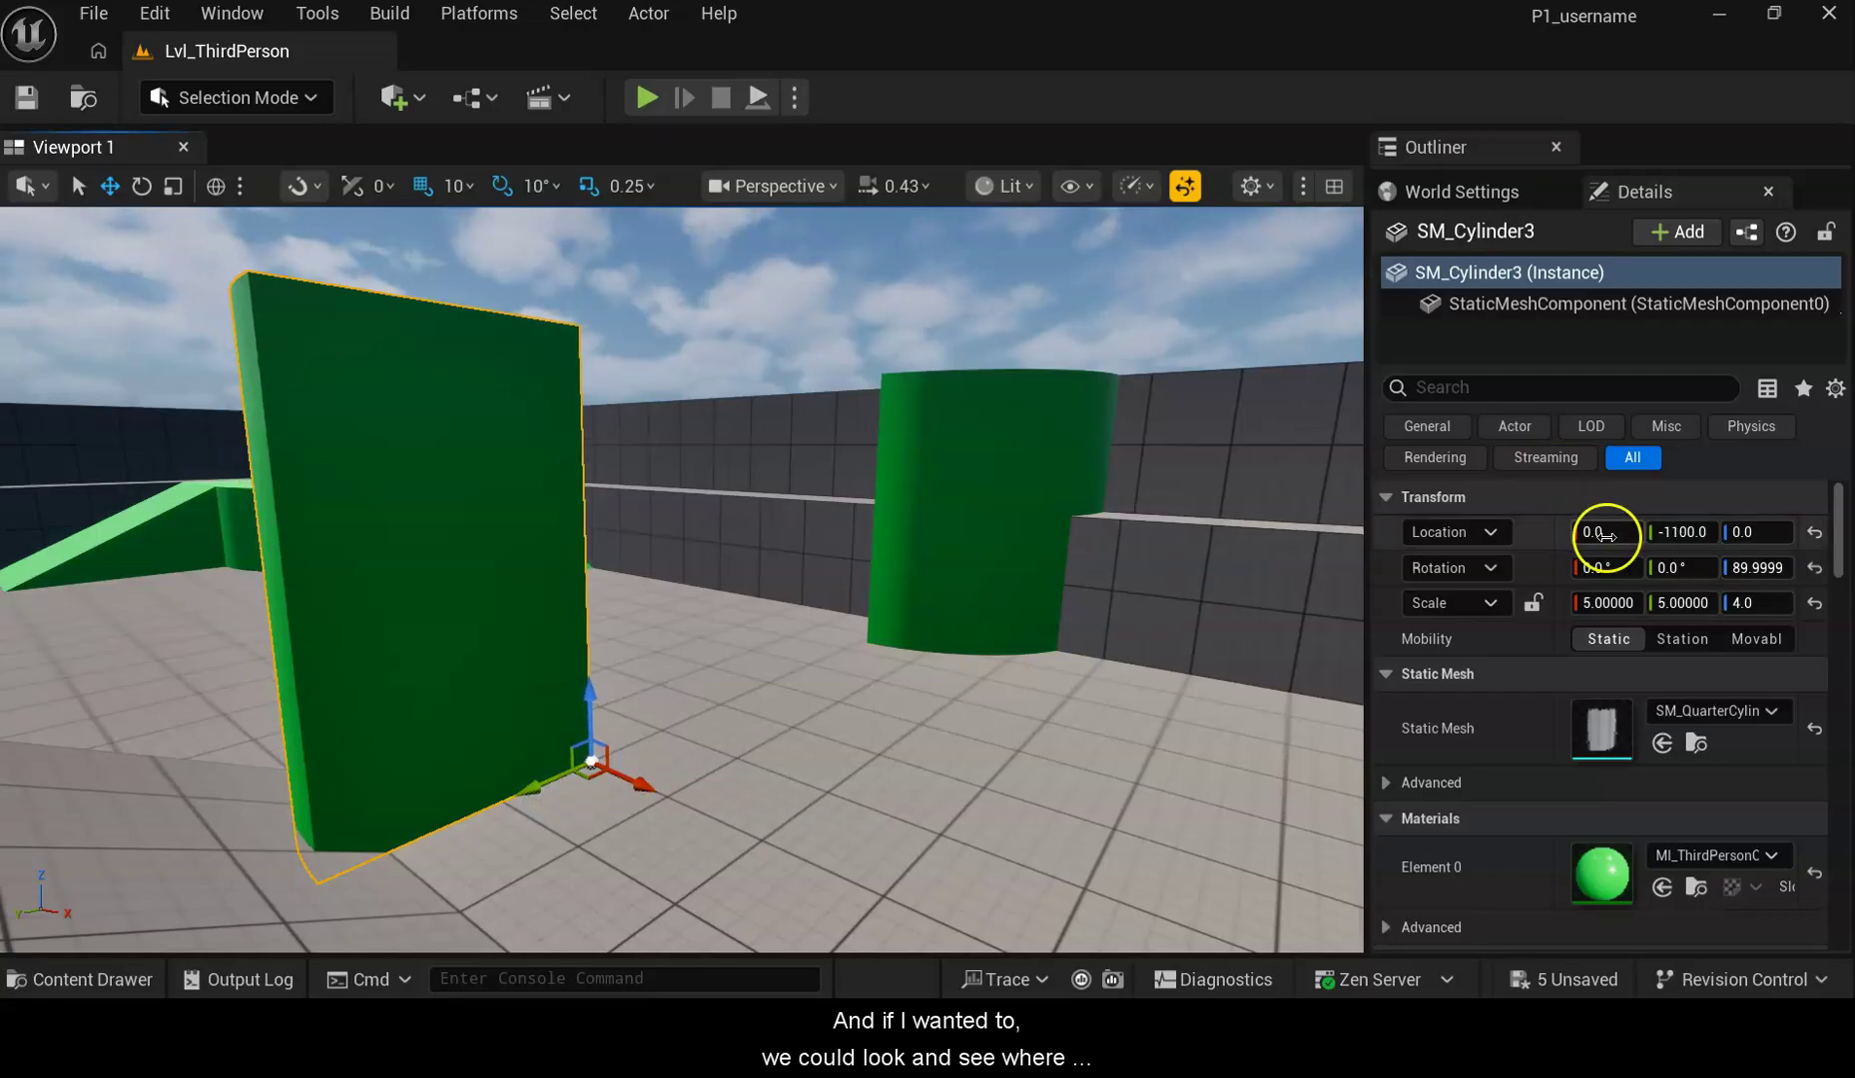
{"action": "left_click", "coordinate": [1698, 532]}
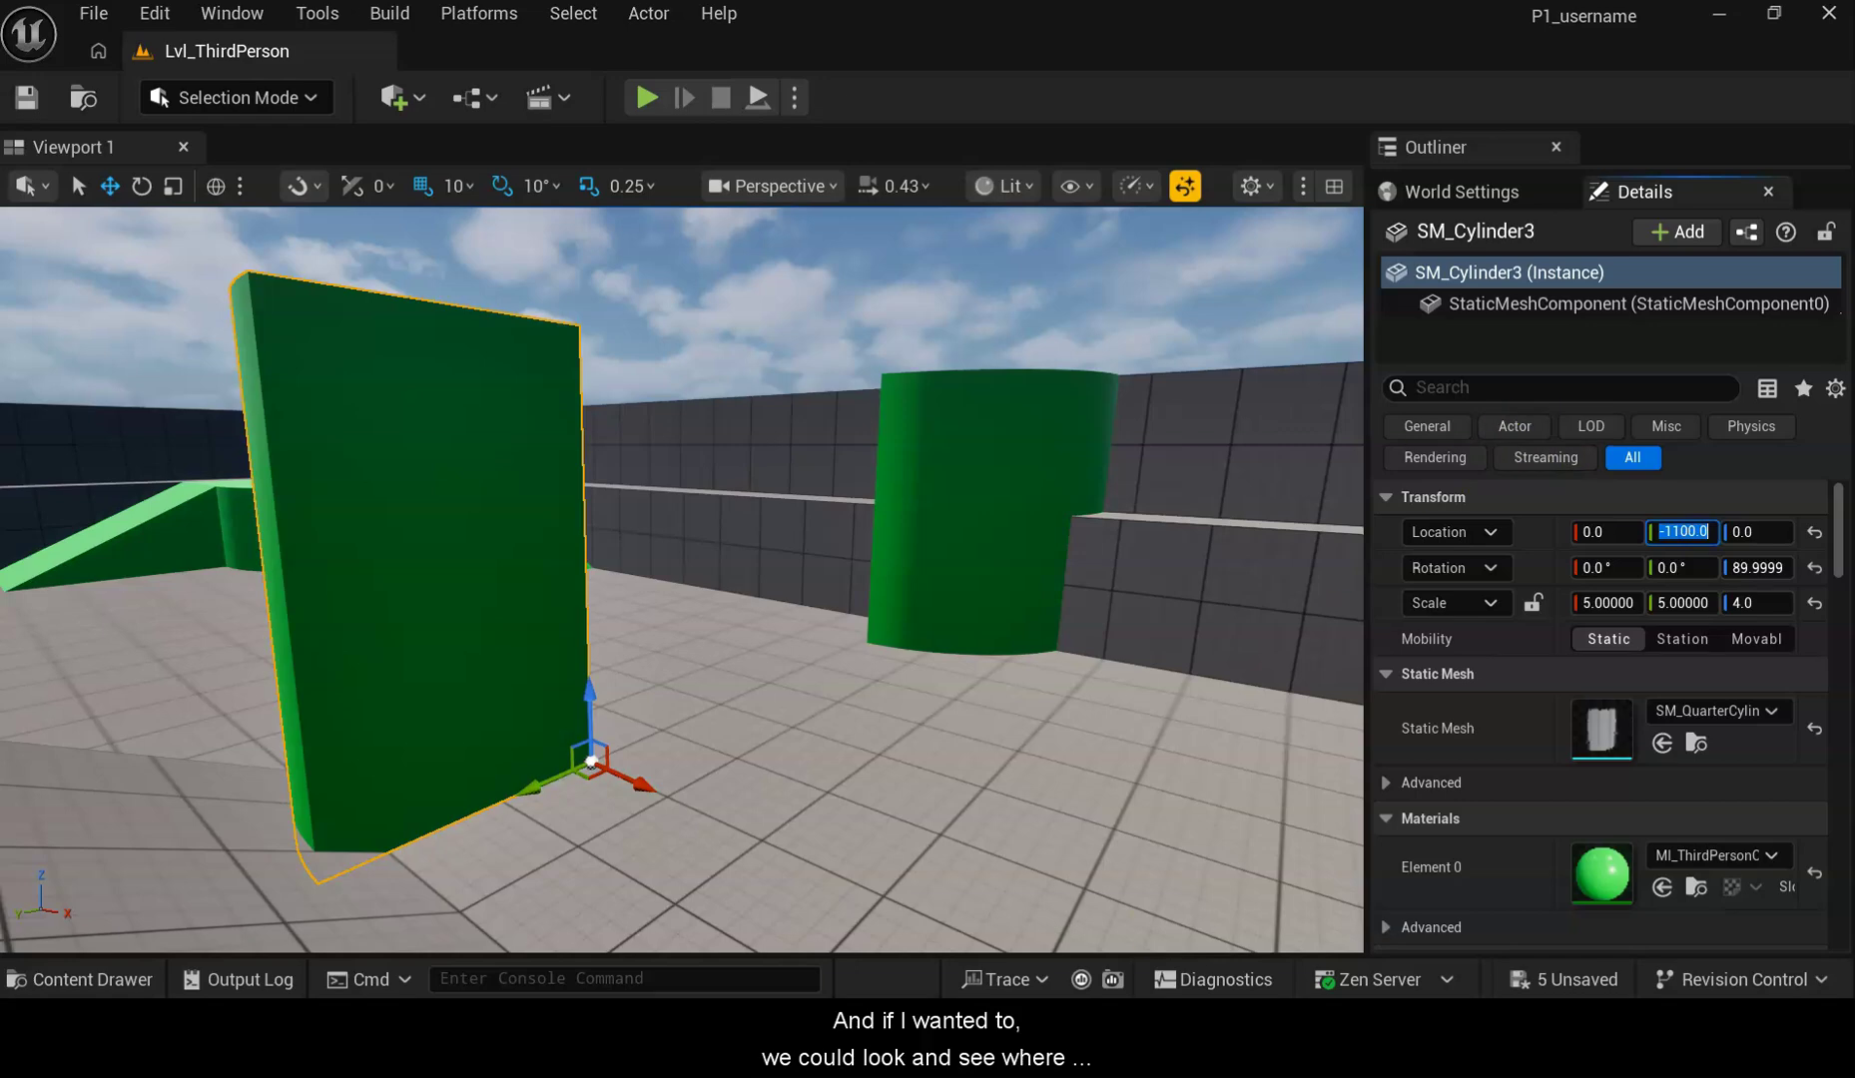
{"action": "type", "text": "0"}
{"action": "key", "text": "Return"}
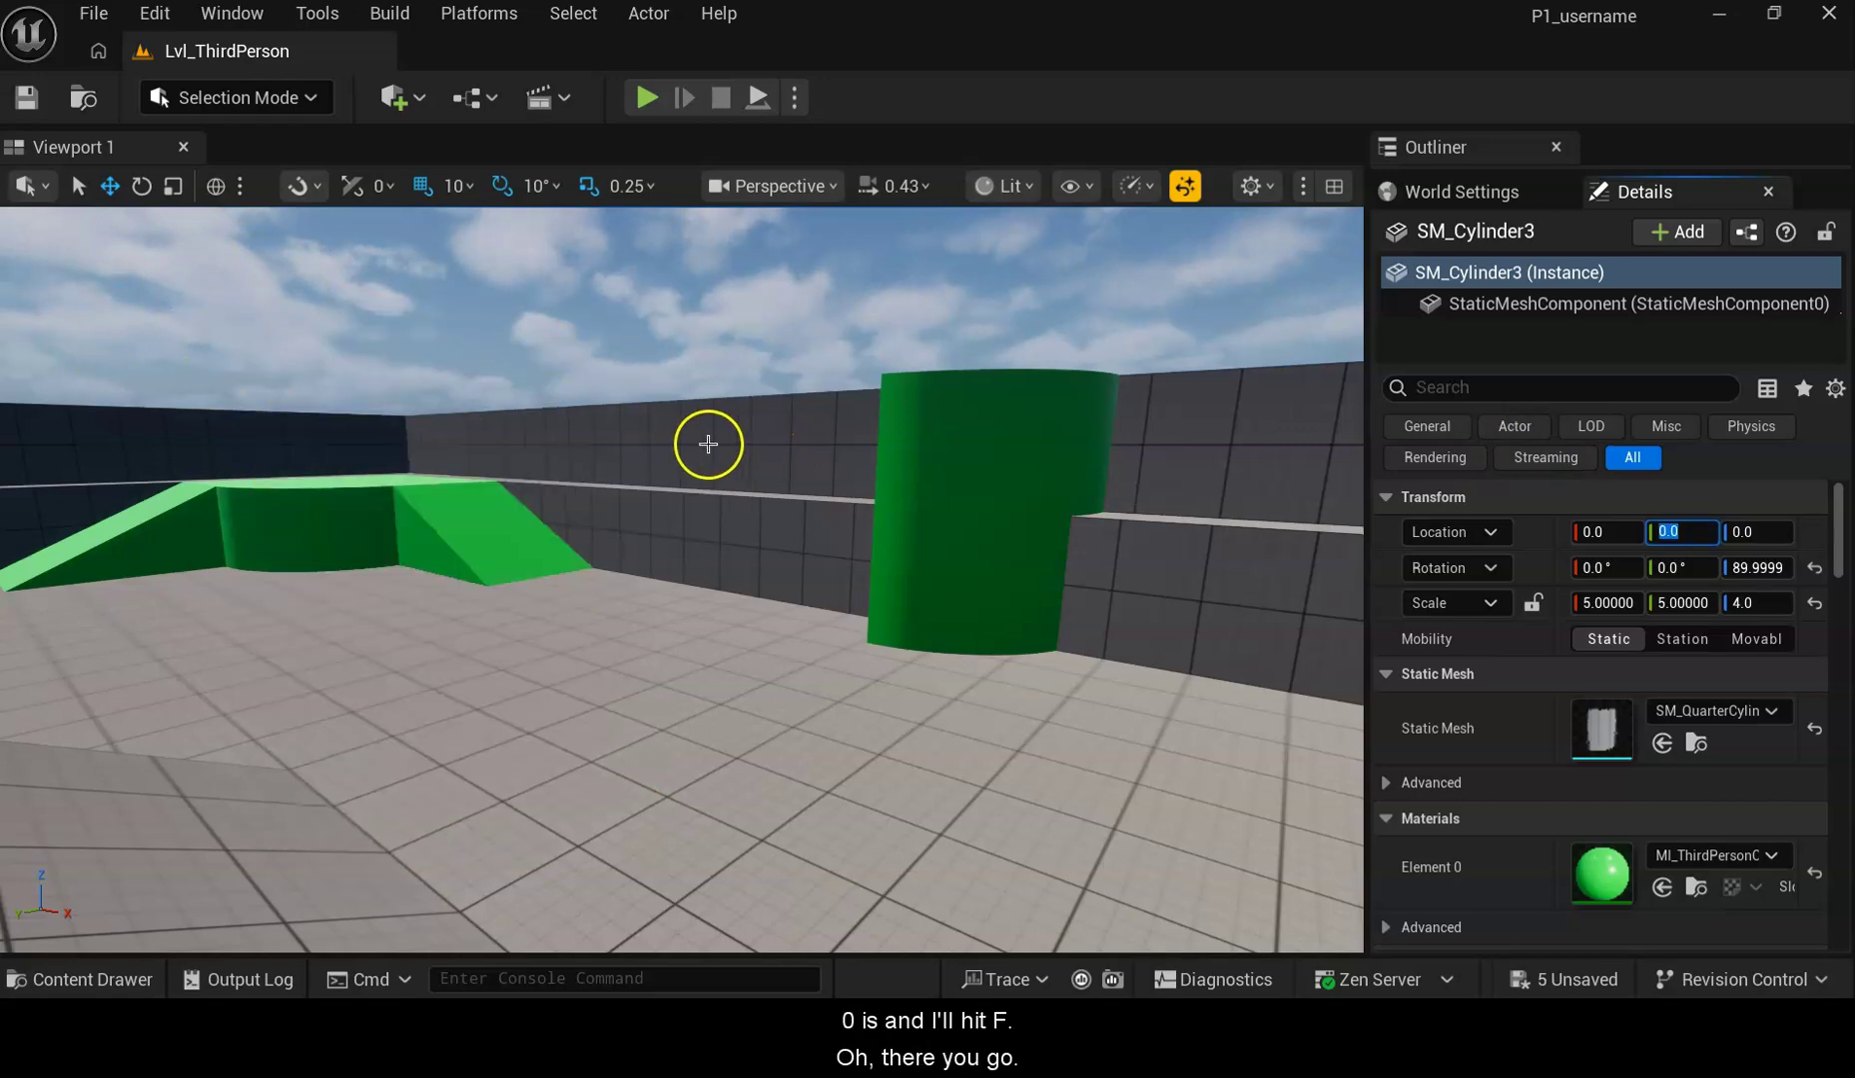
Shift the quarter cylinder along Y to -30 and raise it along Z to 200 so it stands on the central platform
{"action": "key", "text": "f"}
{"action": "right_click_drag", "start_coordinate": [481, 403], "coordinate": [555, 412]}
{"action": "key", "text": "a"}
{"action": "right_click_drag", "start_coordinate": [496, 478], "coordinate": [583, 548]}
{"action": "left_click_drag", "start_coordinate": [570, 776], "coordinate": [609, 787]}
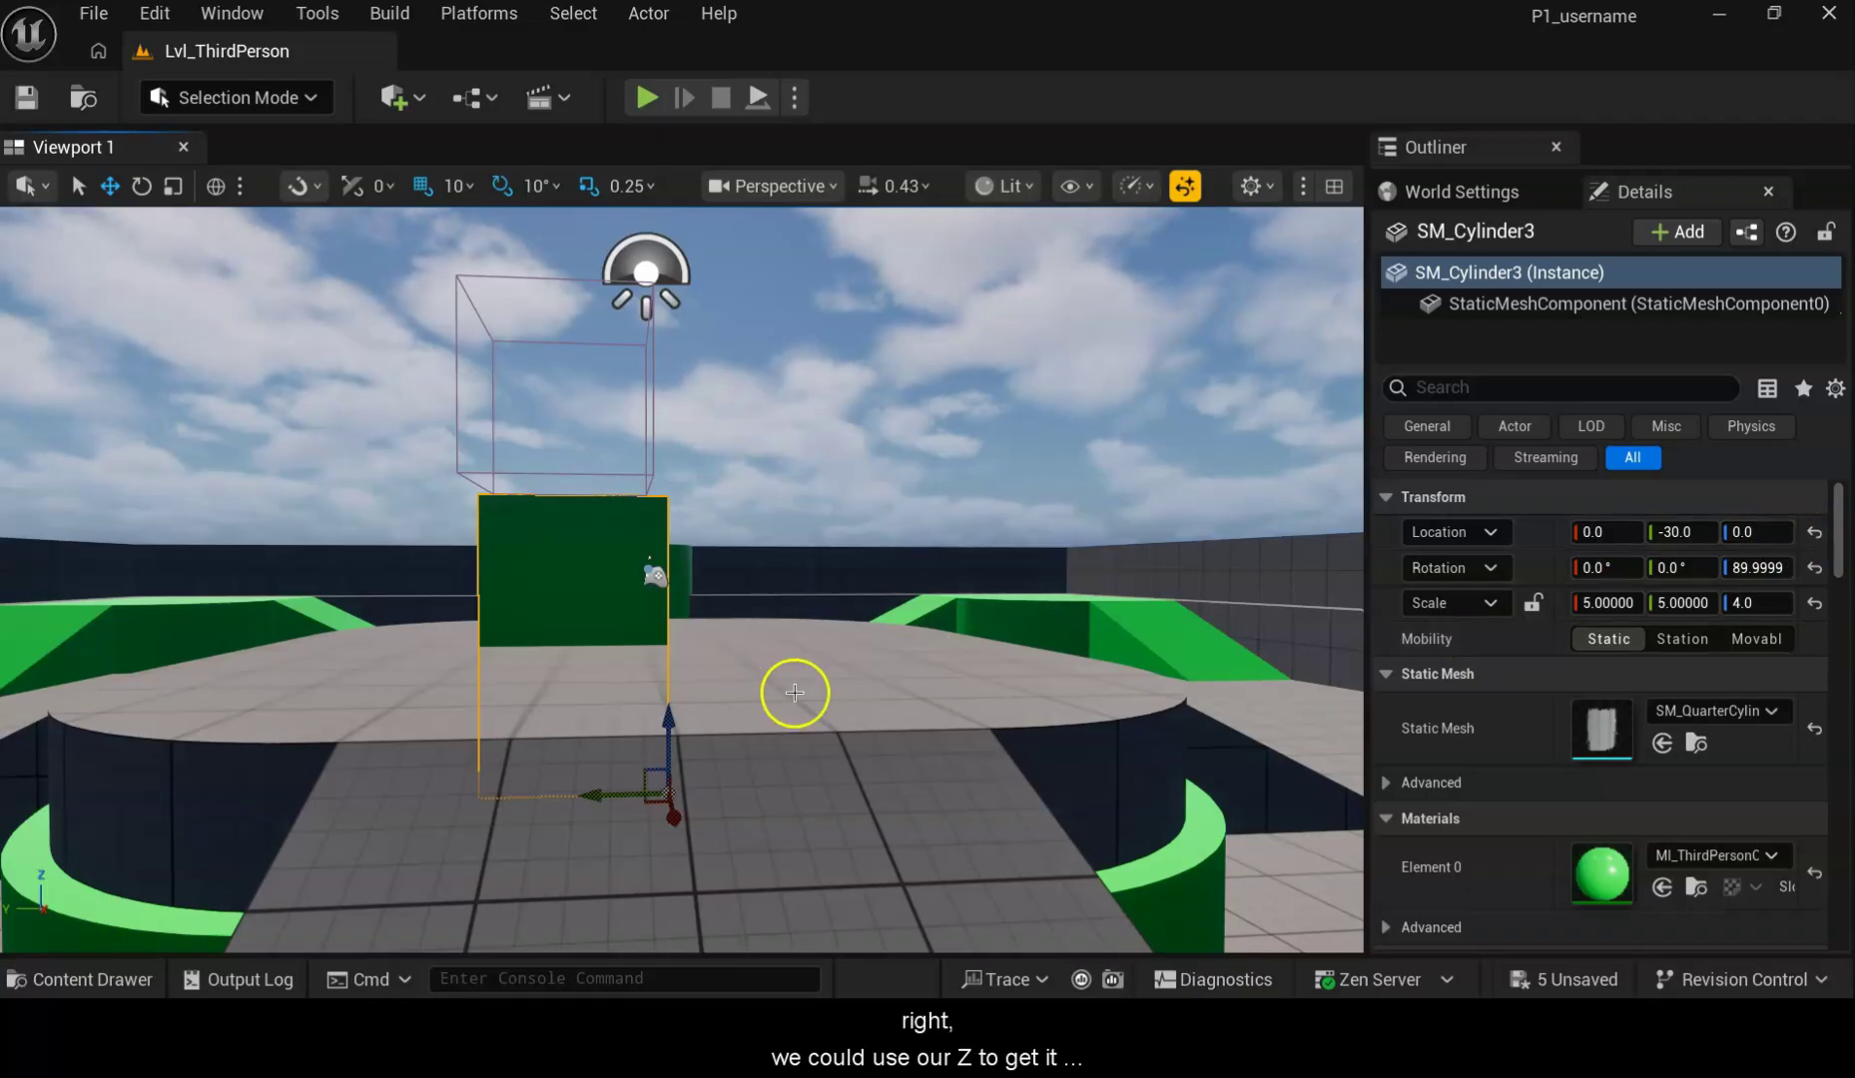
{"action": "left_click_drag", "start_coordinate": [675, 713], "coordinate": [727, 571]}
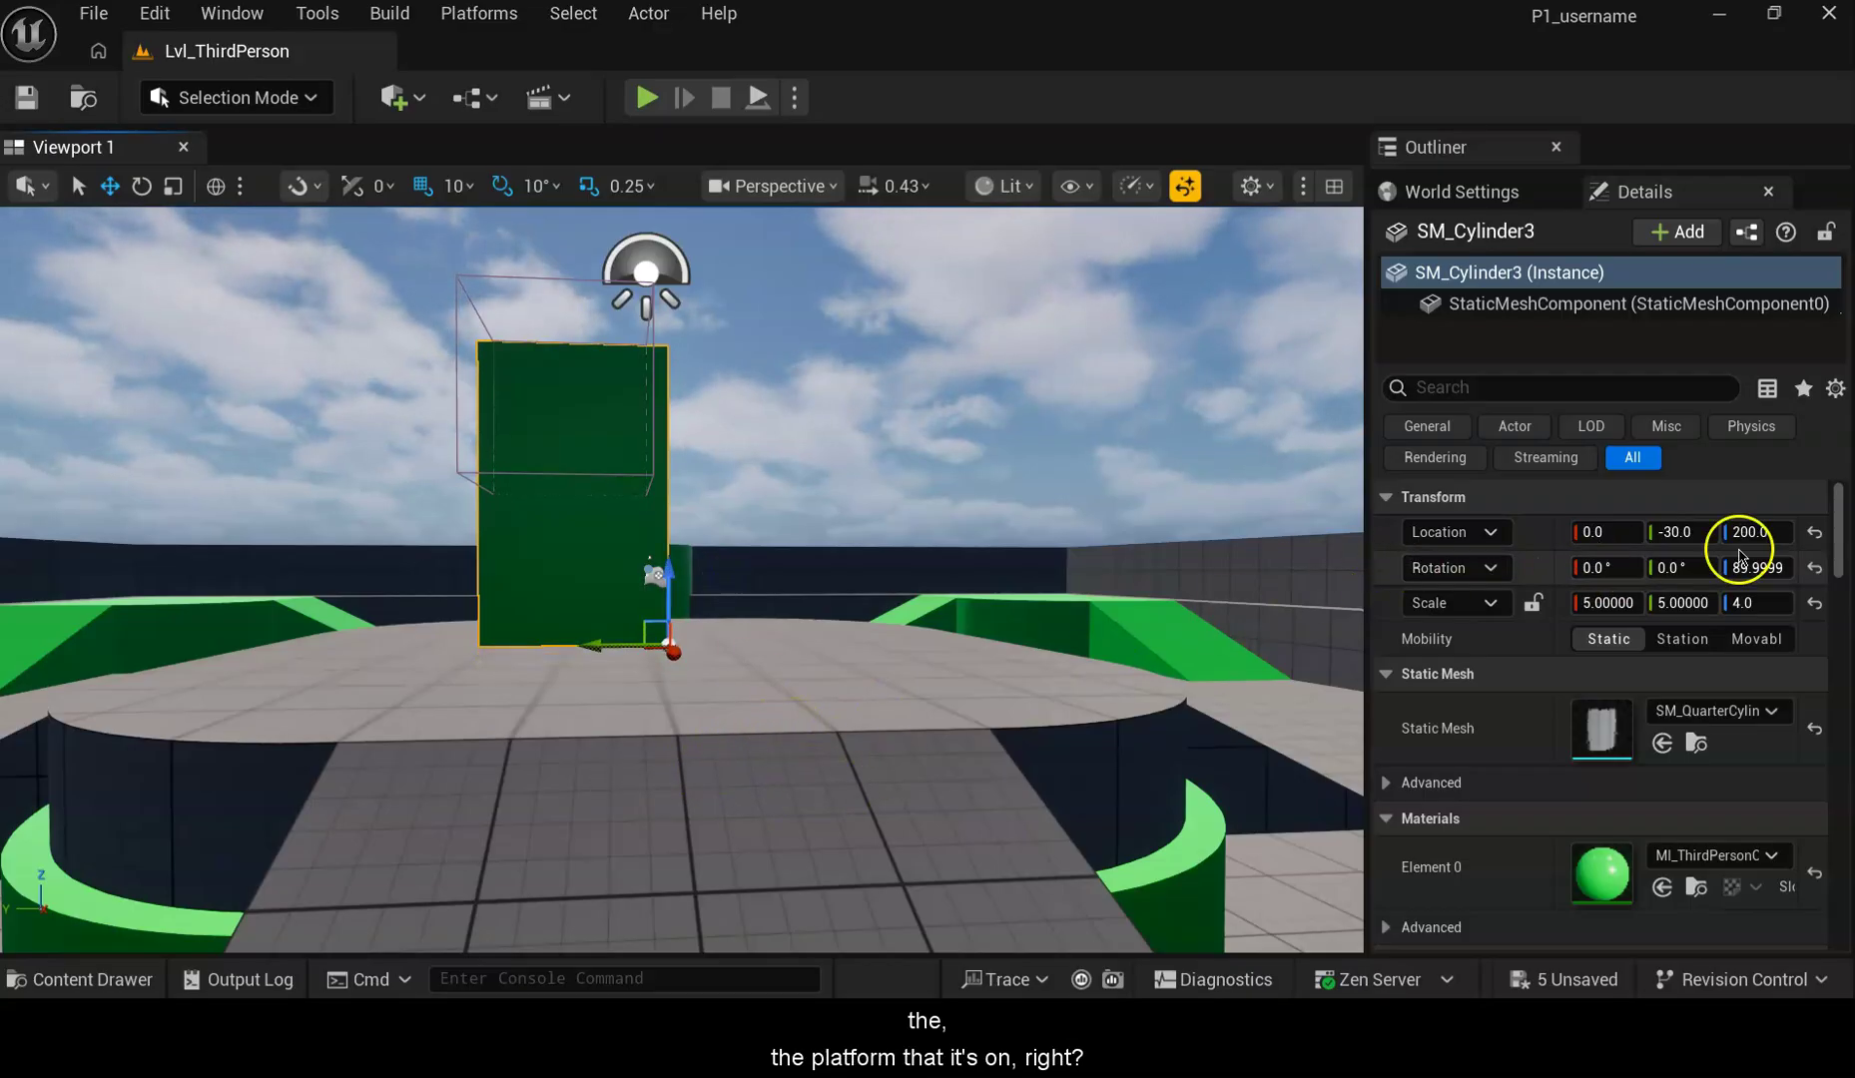
Rotate the quarter cylinder about the Z axis to about 120° with the Rotate tool
{"action": "right_click_drag", "start_coordinate": [925, 618], "coordinate": [398, 599]}
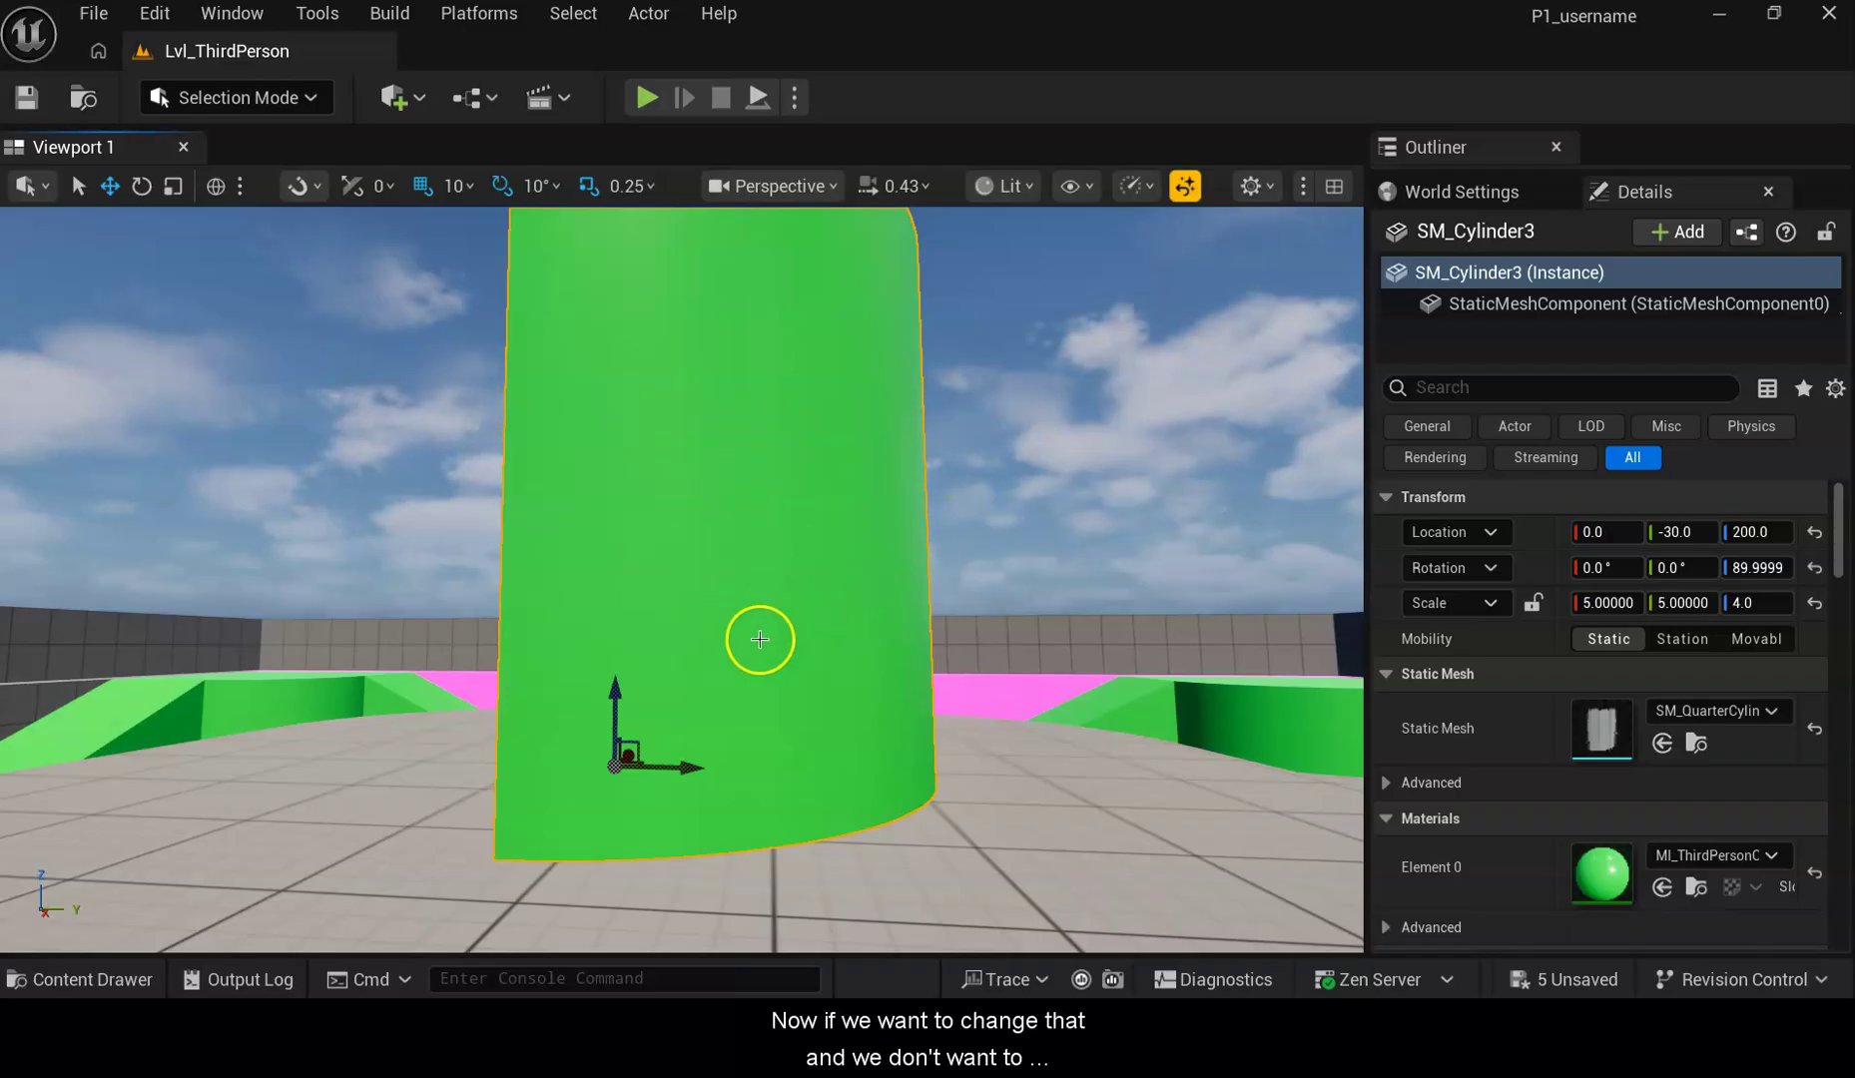
{"action": "scroll", "coordinate": [812, 647], "scroll_direction": "down", "scroll_amount": 4}
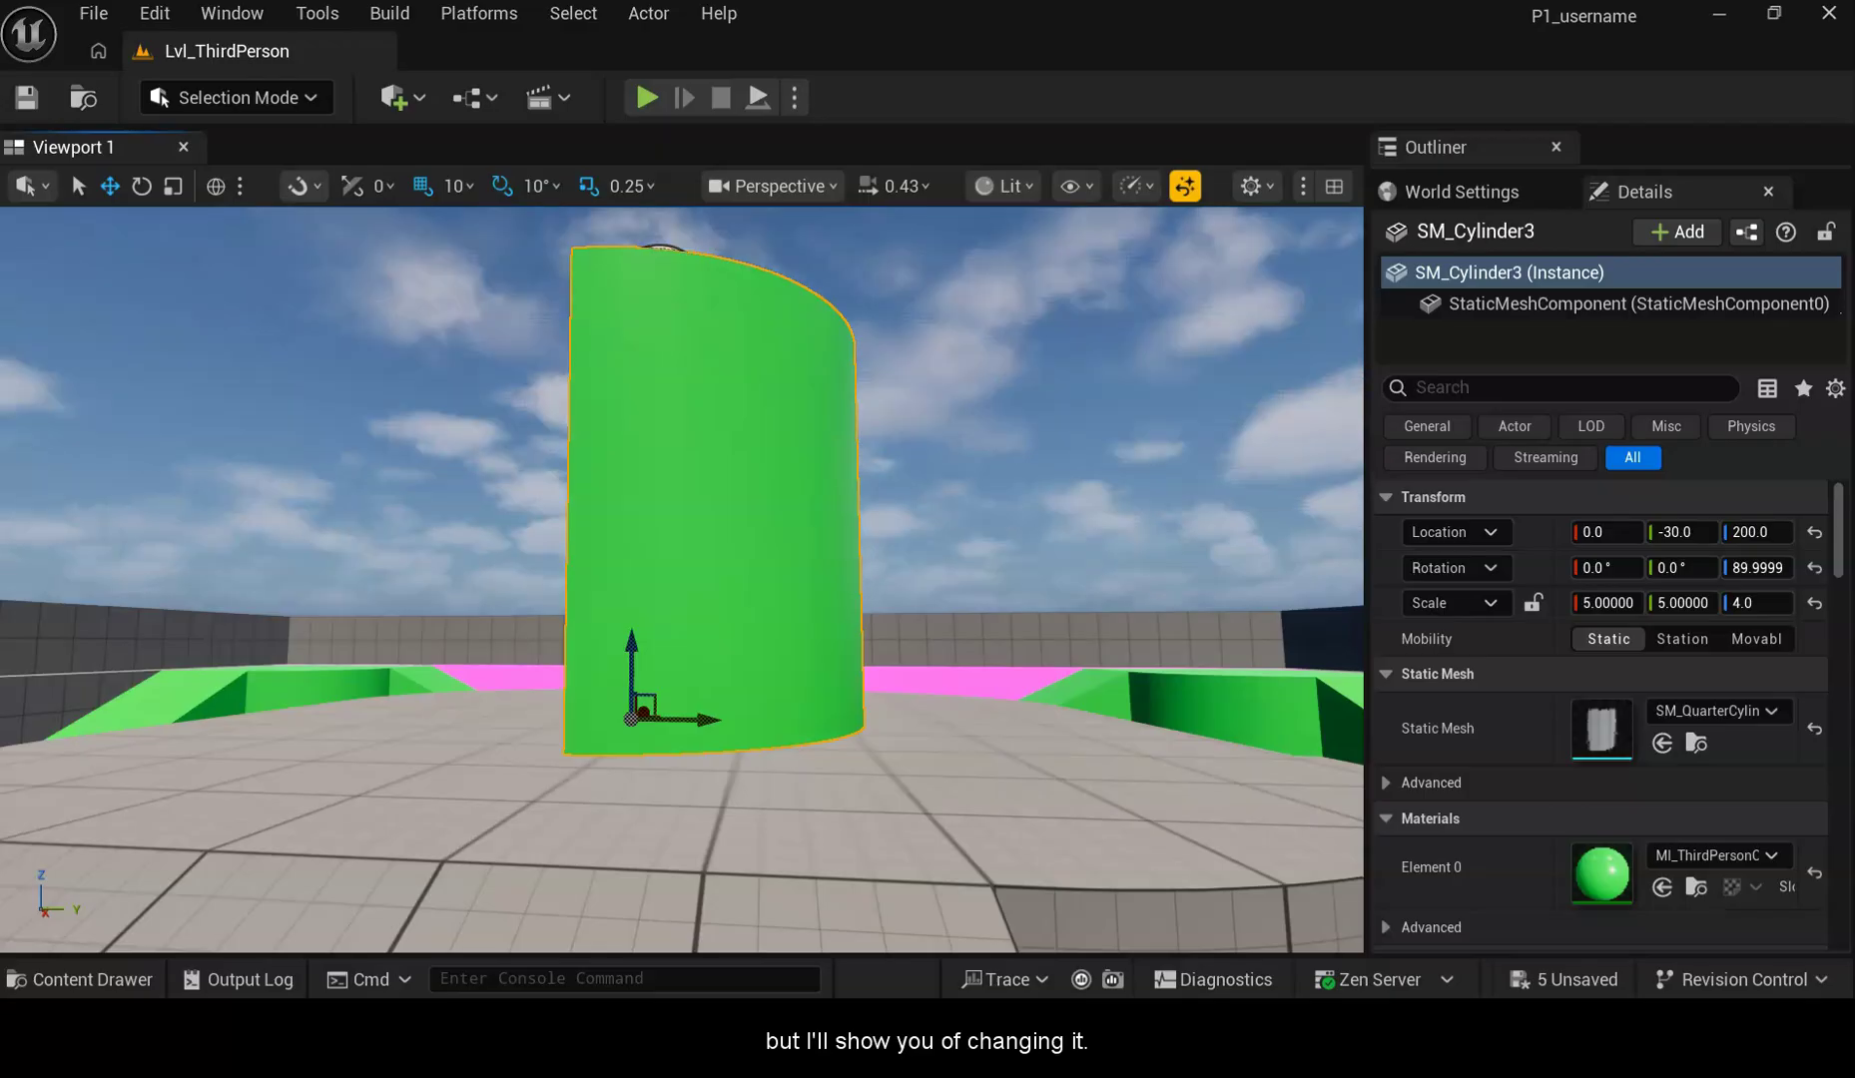
{"action": "key", "text": "f"}
{"action": "right_click_drag", "start_coordinate": [799, 560], "coordinate": [961, 598]}
{"action": "left_click_drag", "start_coordinate": [811, 460], "coordinate": [792, 466]}
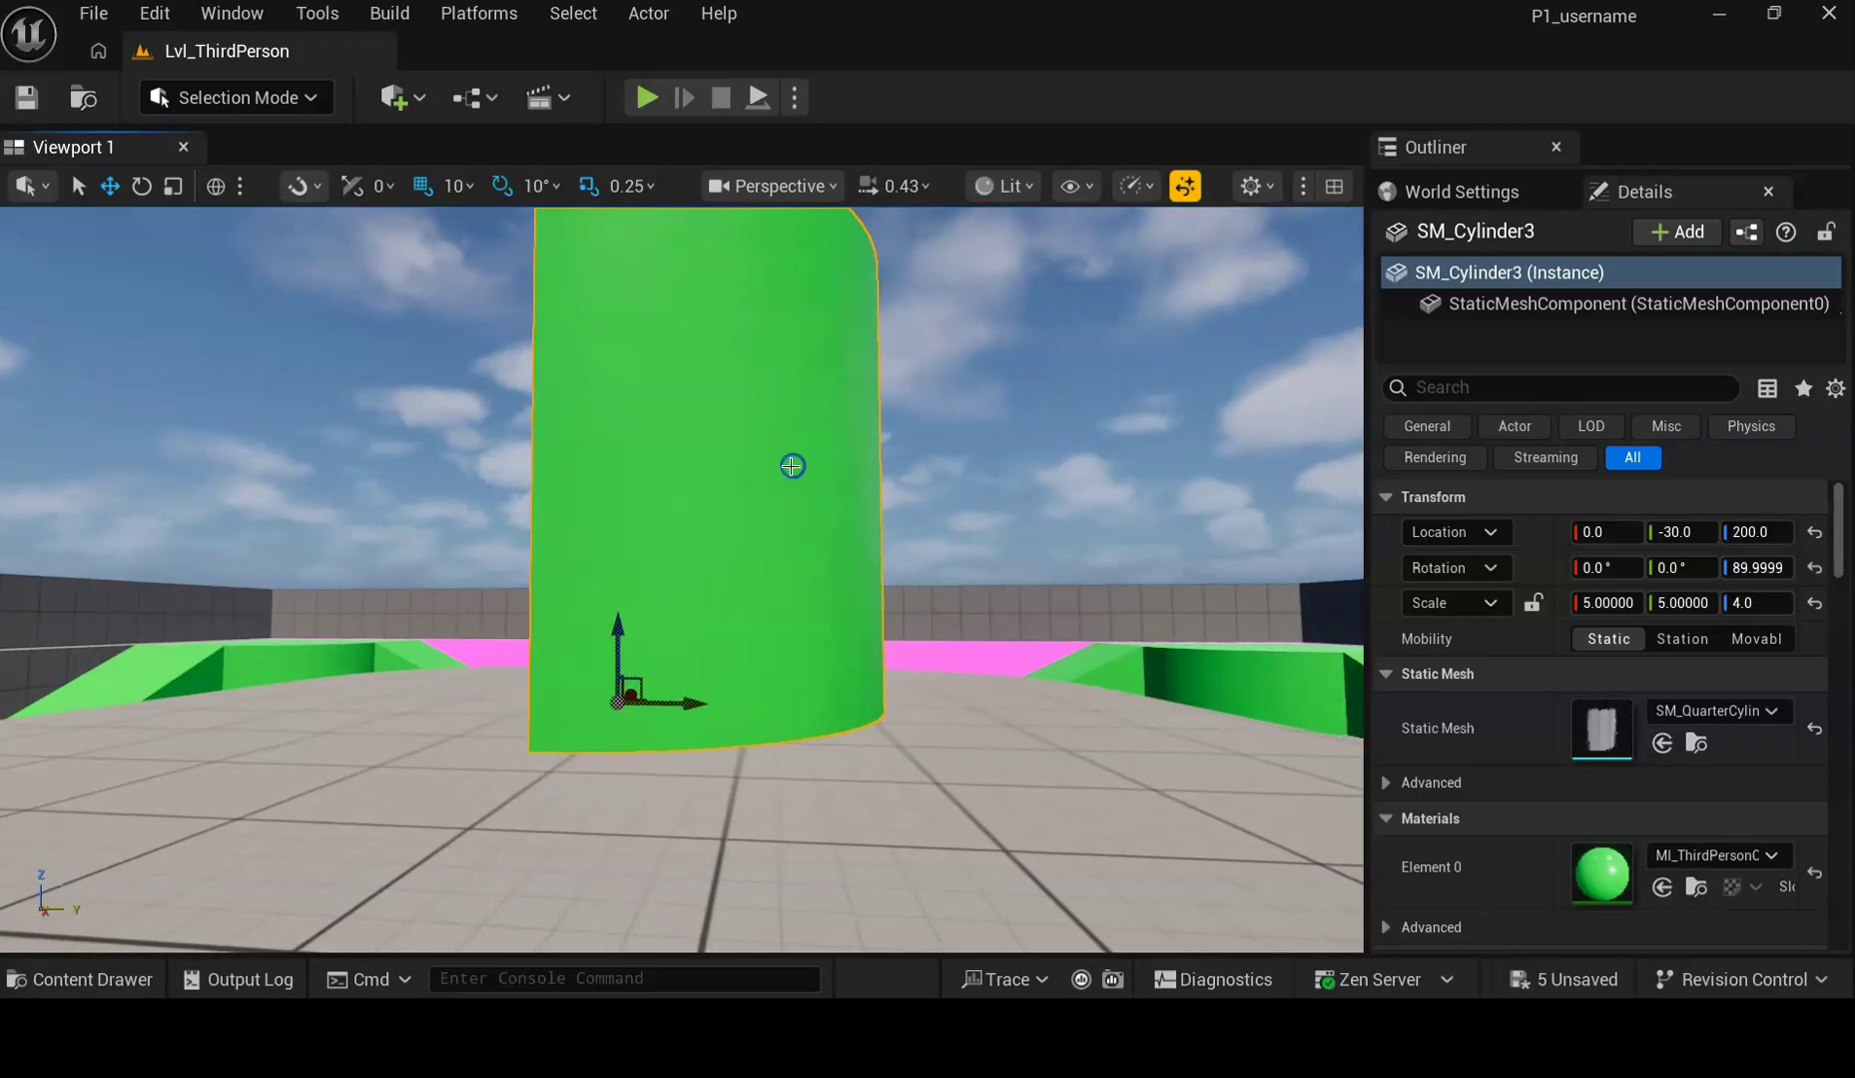
{"action": "scroll", "coordinate": [804, 517], "scroll_direction": "down", "scroll_amount": 3}
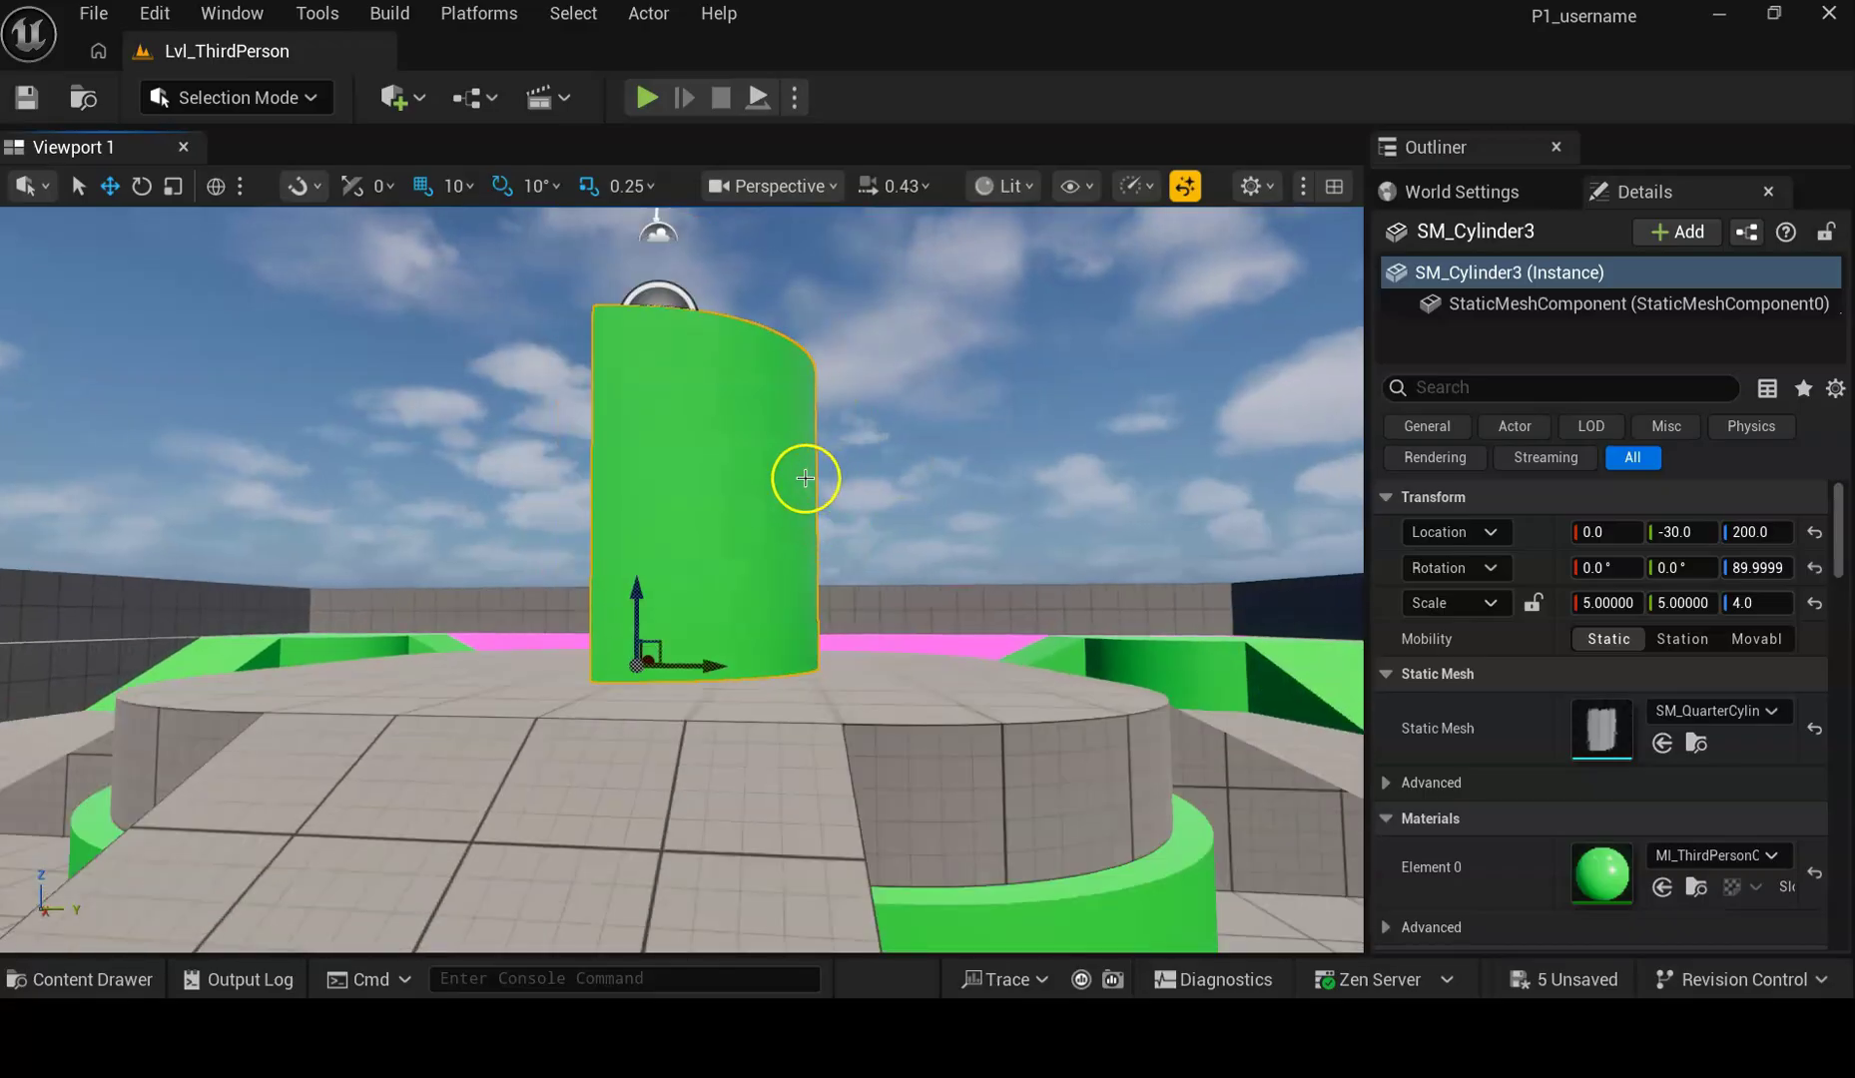
{"action": "left_click", "coordinate": [111, 187]}
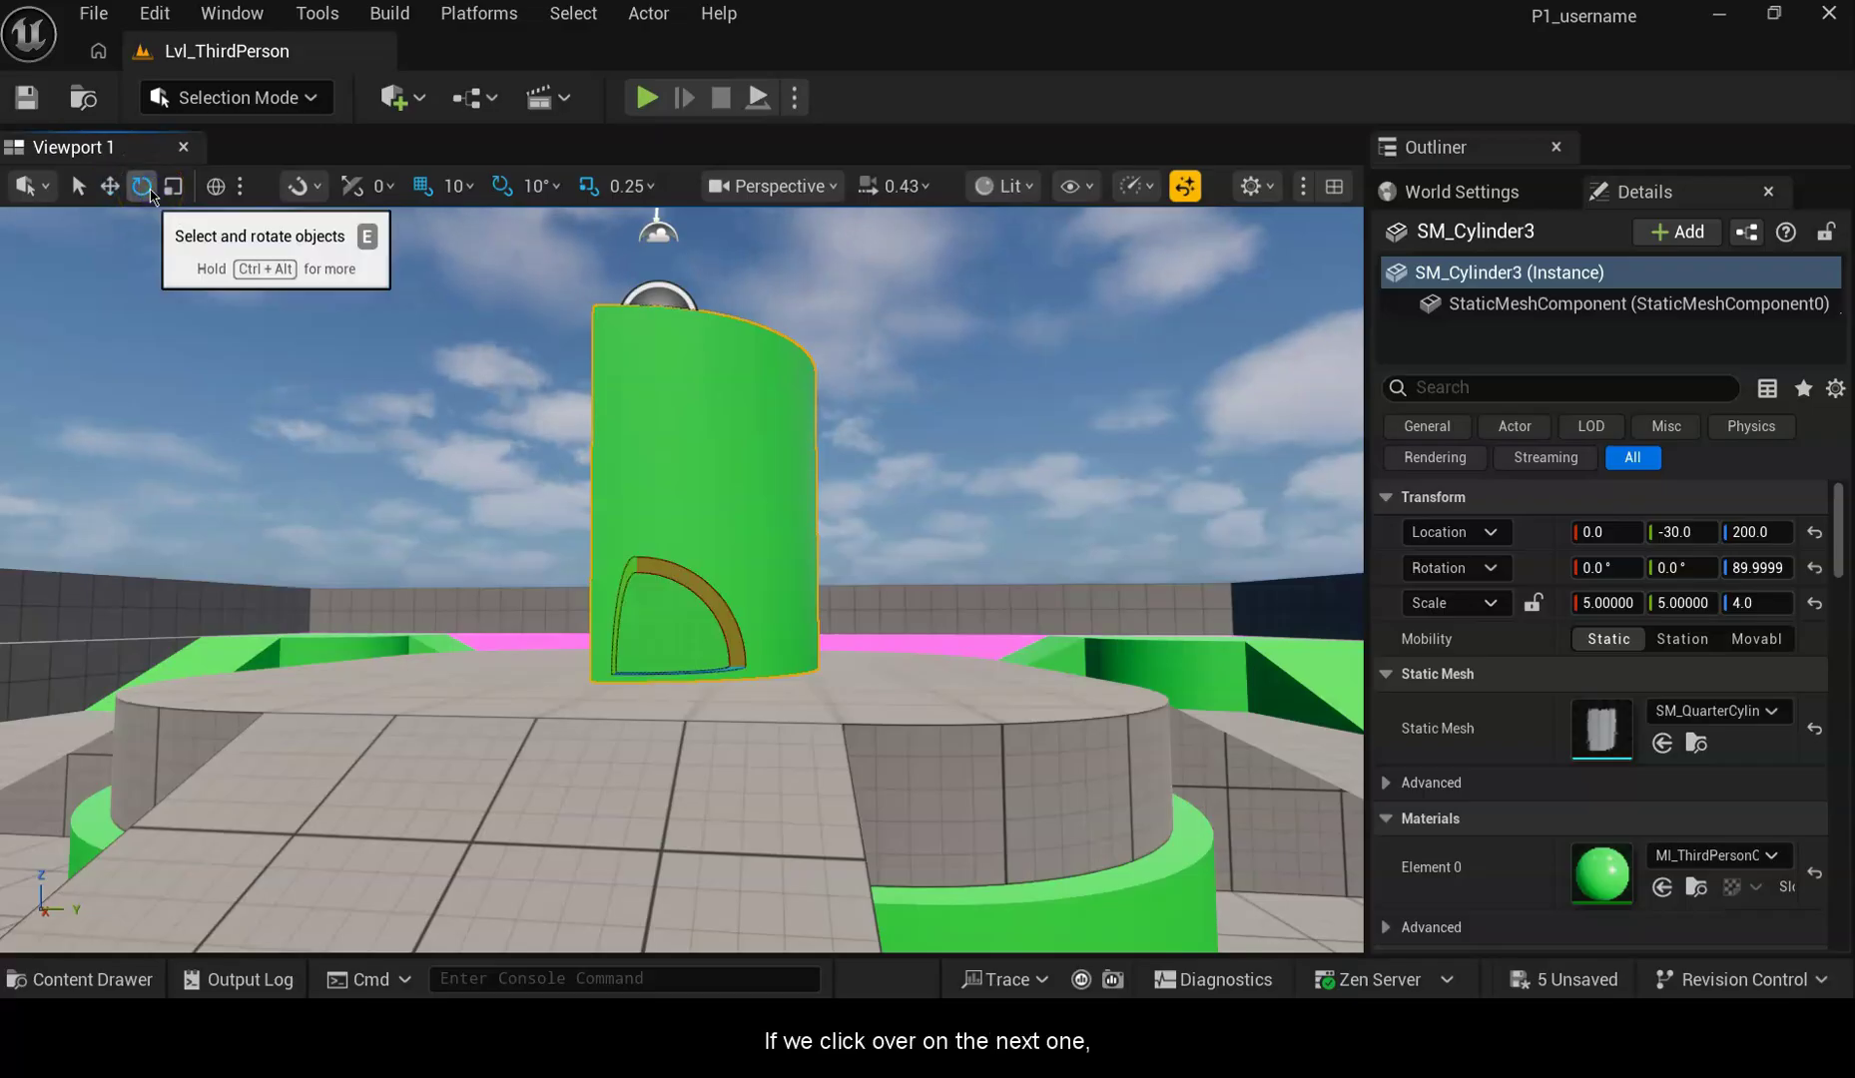
{"action": "left_click", "coordinate": [147, 195]}
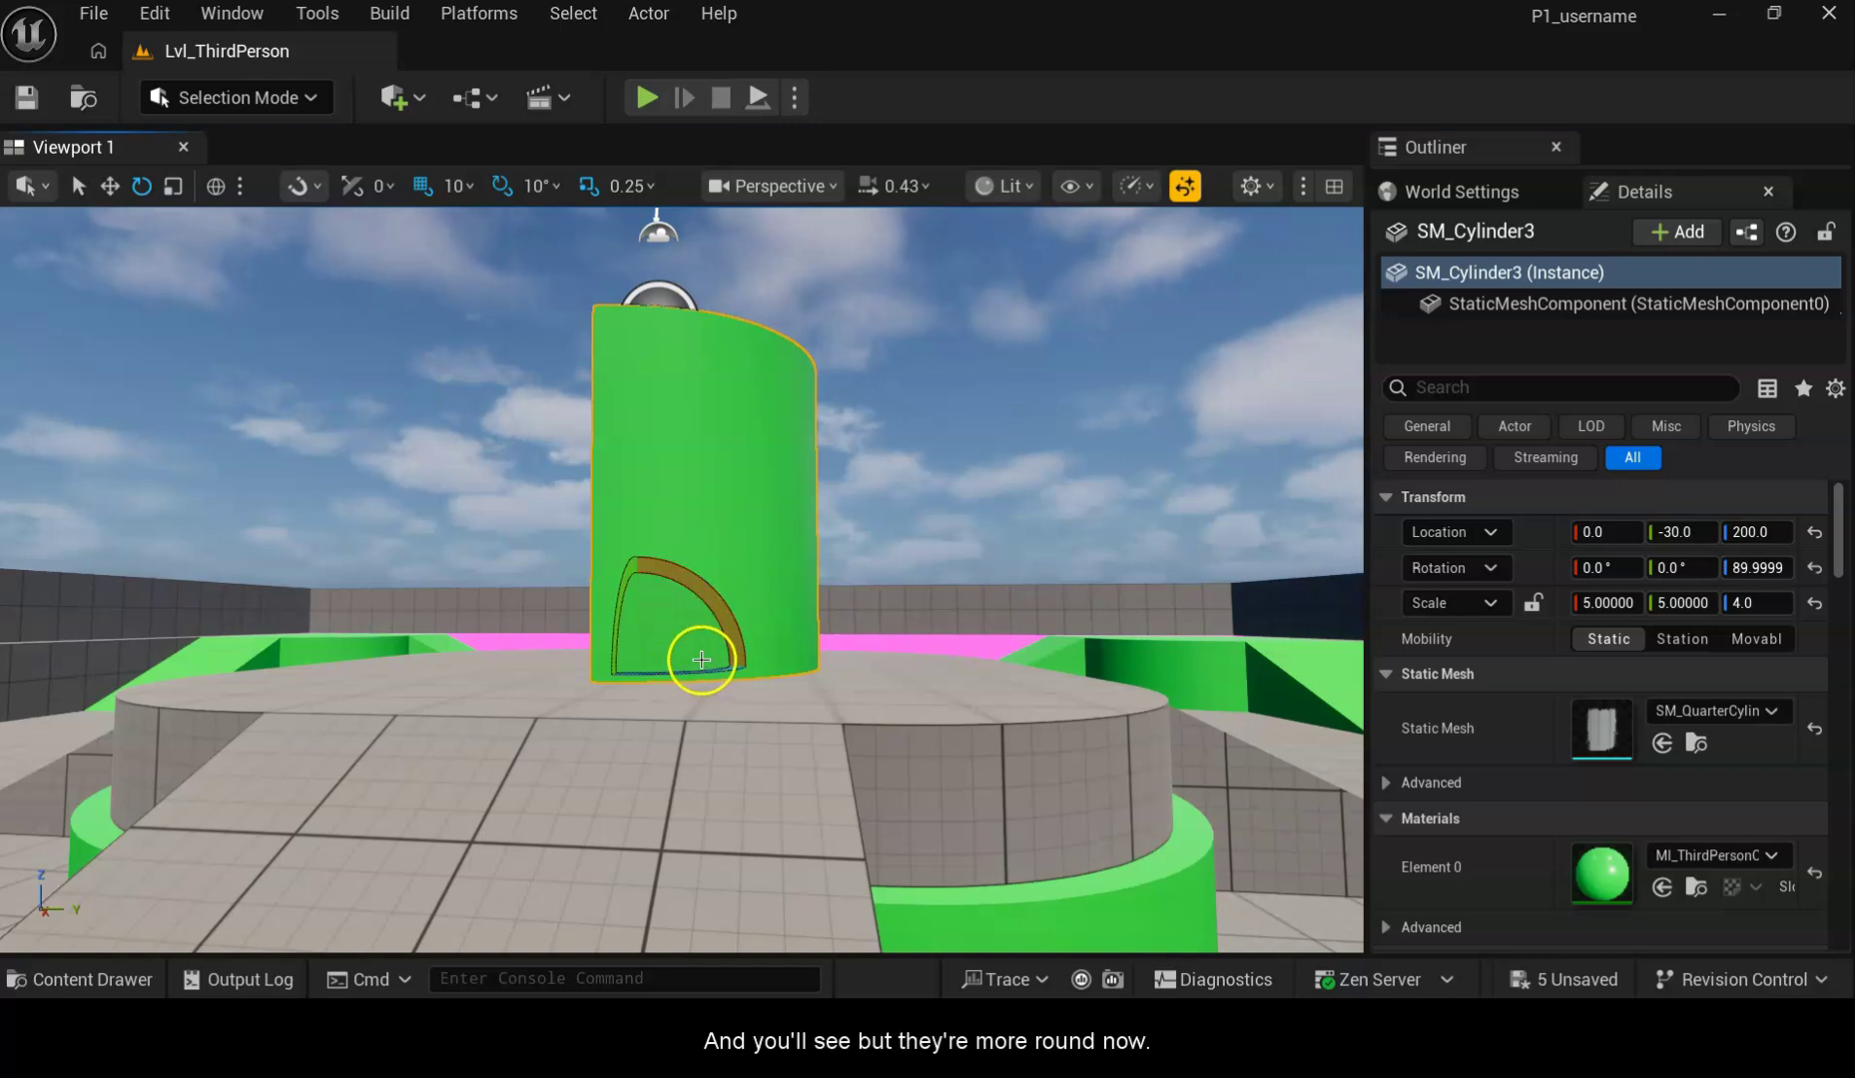
{"action": "left_click_drag", "start_coordinate": [696, 663], "coordinate": [703, 596]}
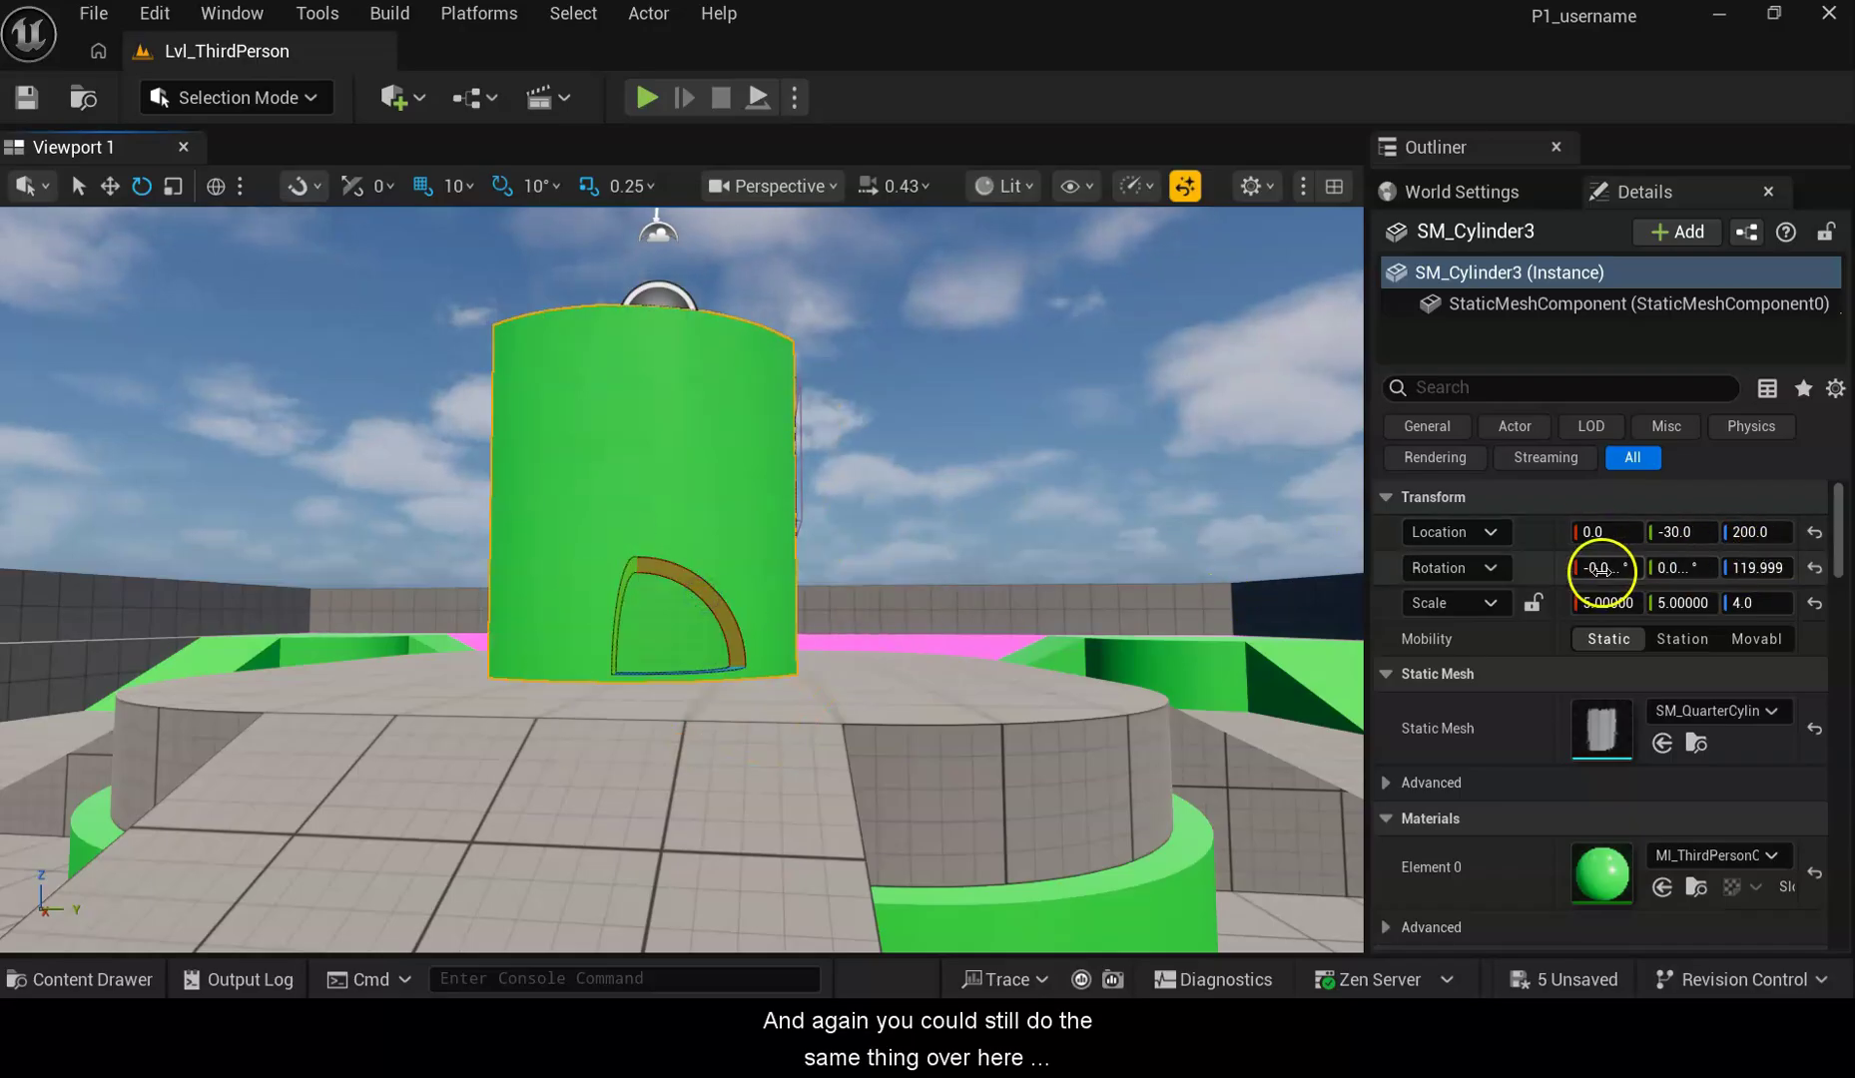
Set the quarter cylinder's X rotation to 0°, try 90°, and return it to 0°
{"action": "left_click", "coordinate": [1602, 570]}
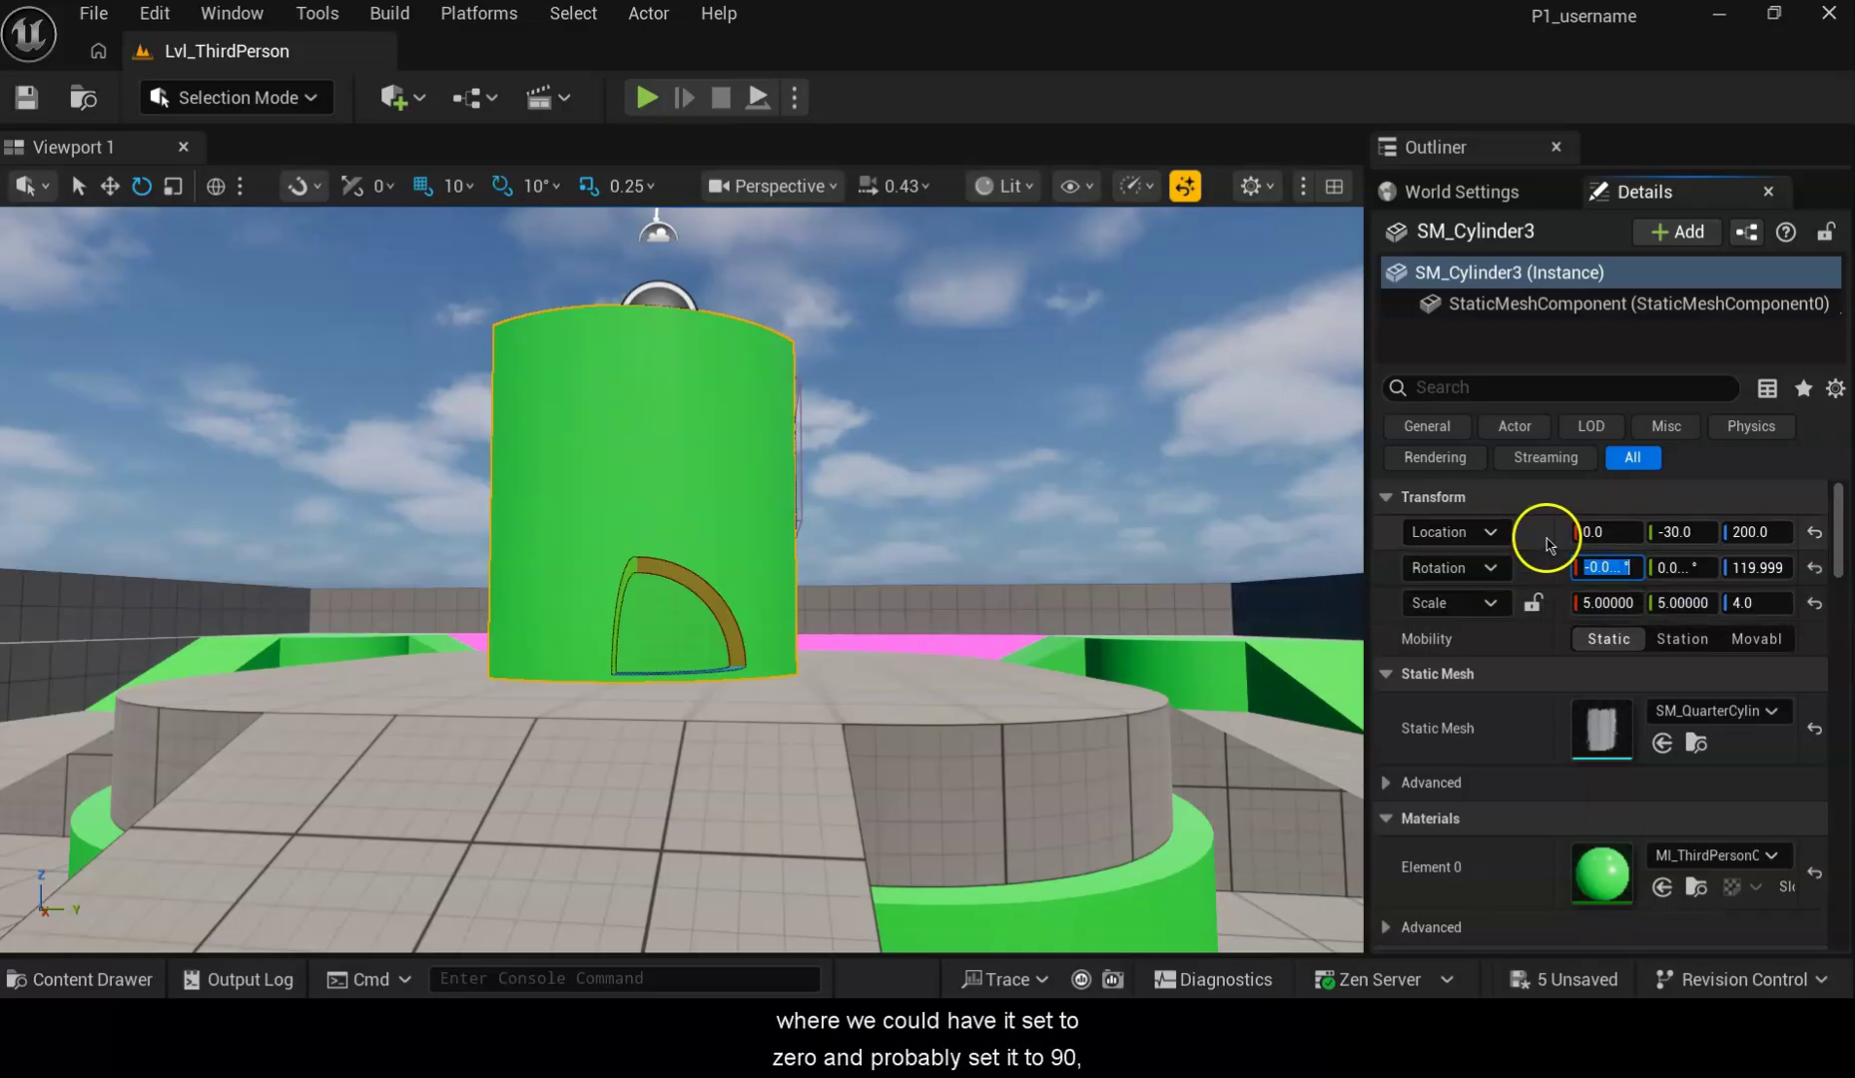
{"action": "type", "text": "0"}
{"action": "key", "text": "Return"}
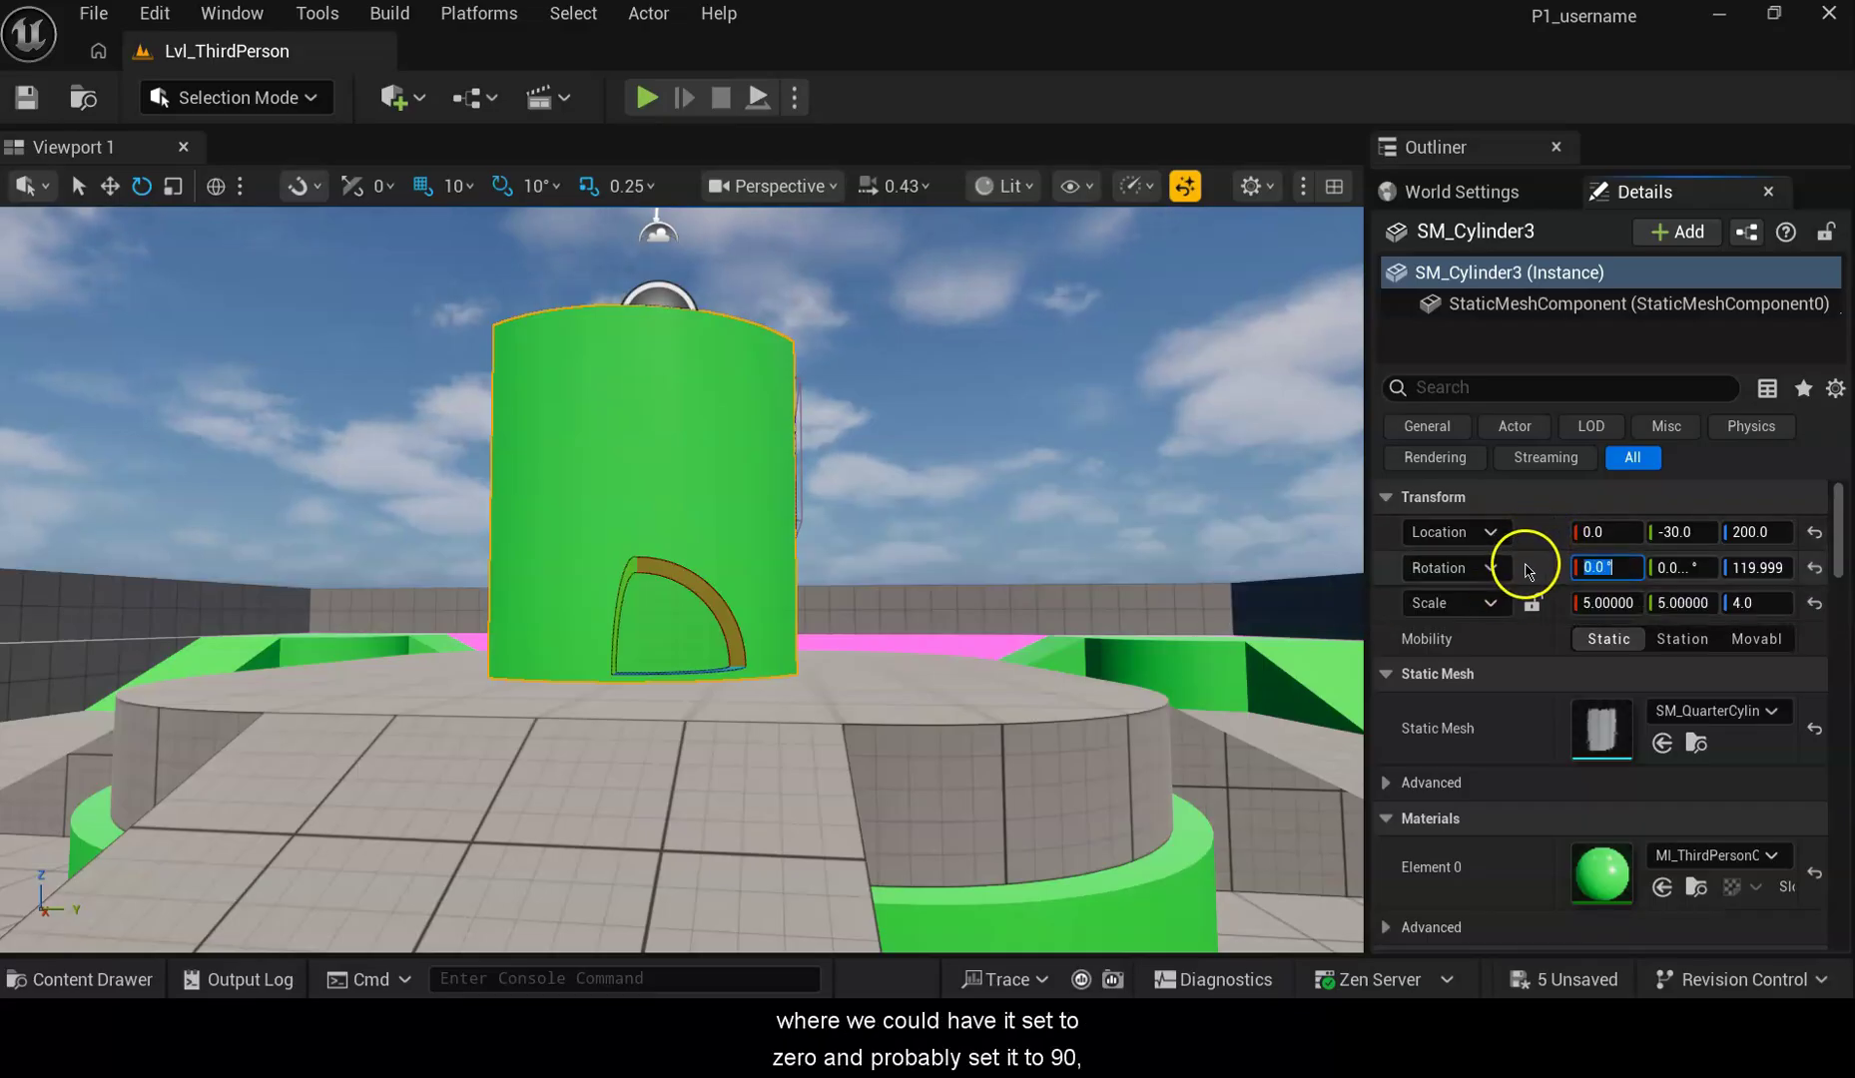
{"action": "type", "text": "90"}
{"action": "key", "text": "Return"}
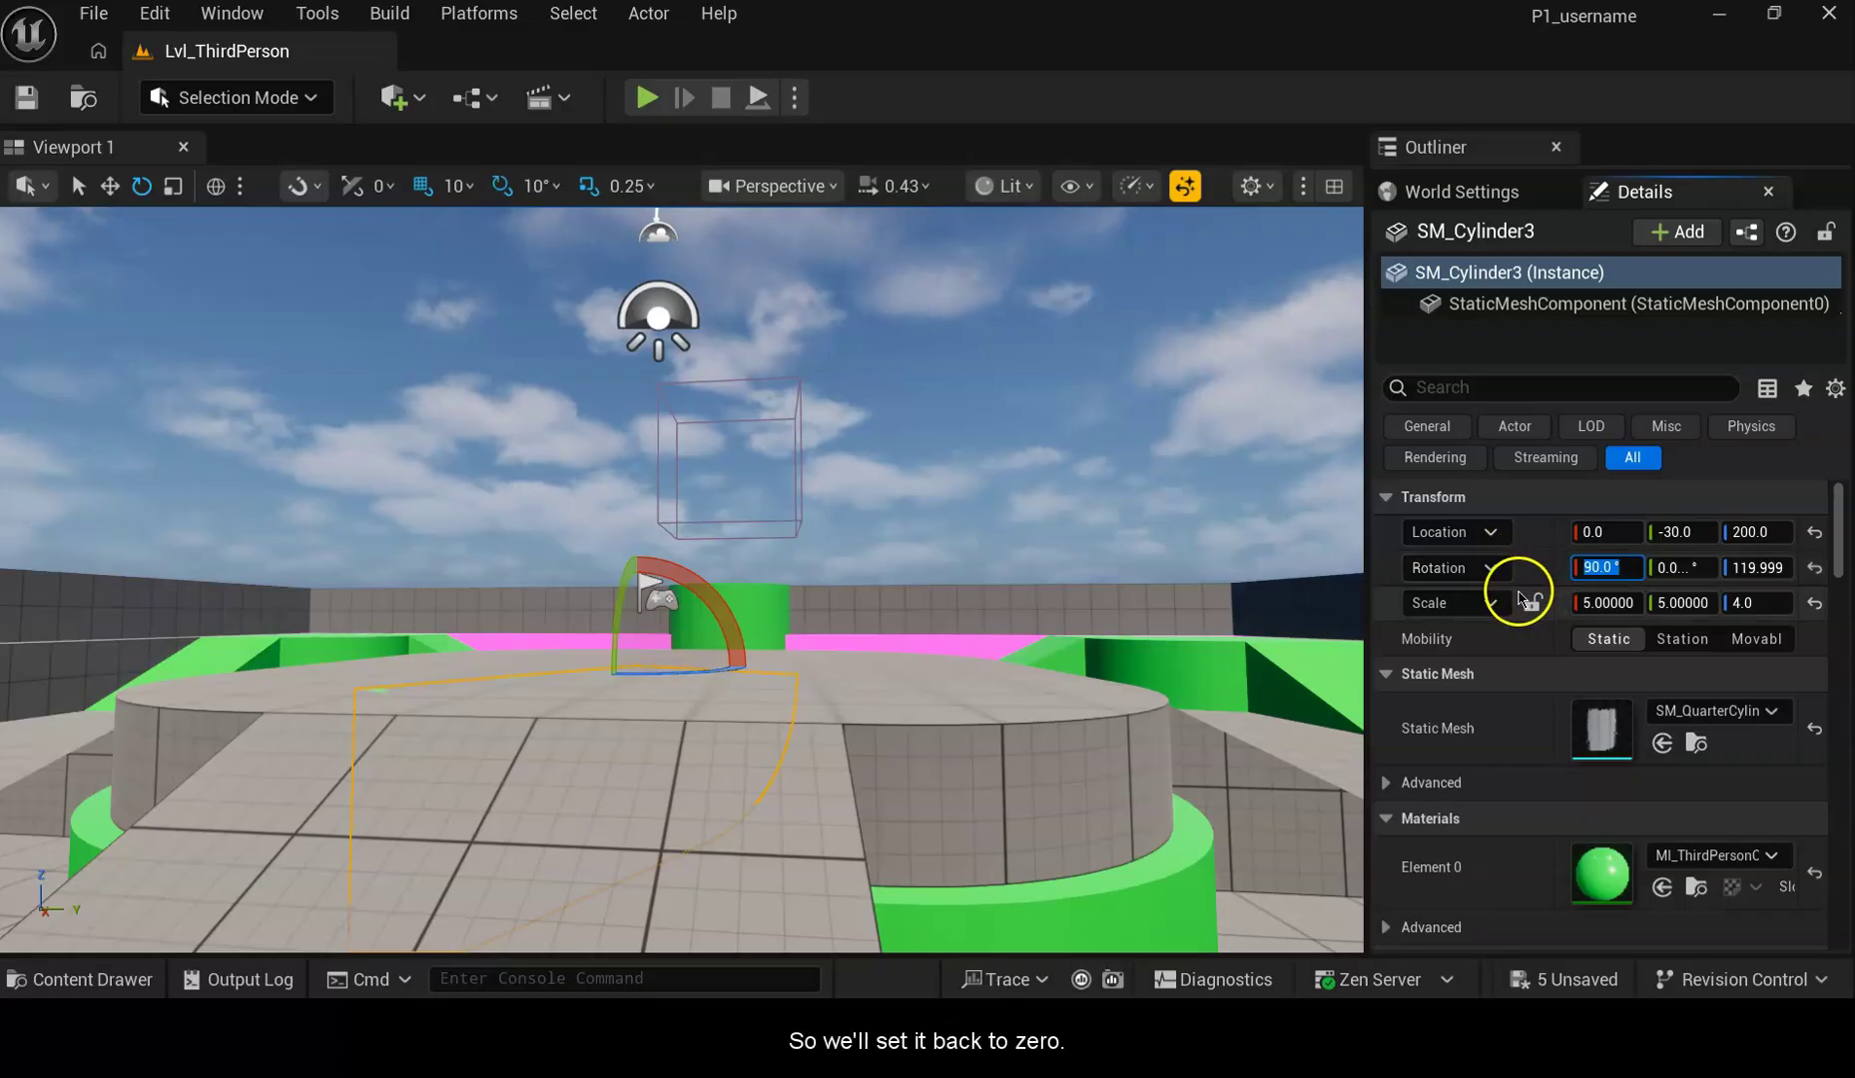
{"action": "type", "text": "0"}
{"action": "key", "text": "Return"}
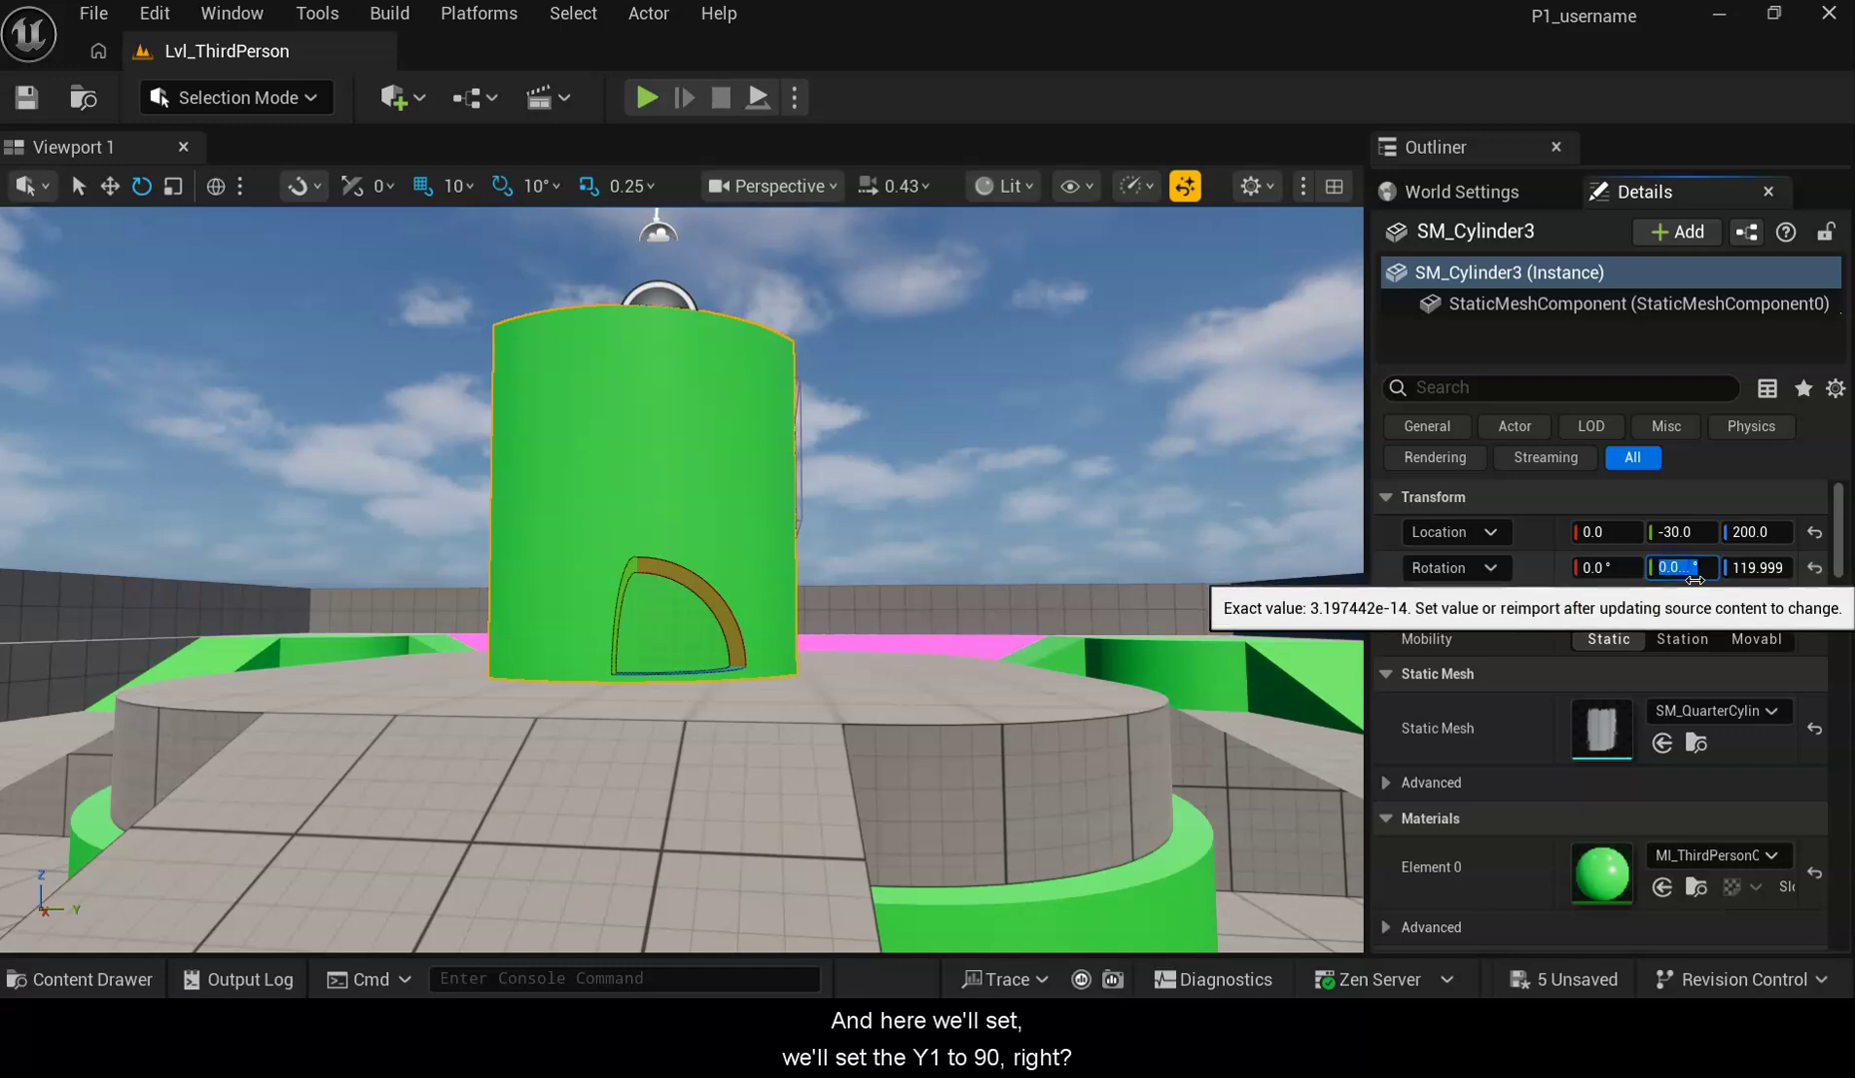
Lay the quarter cylinder down by setting its Y rotation to 90° and its Z rotation to 0°
{"action": "key", "text": "Return"}
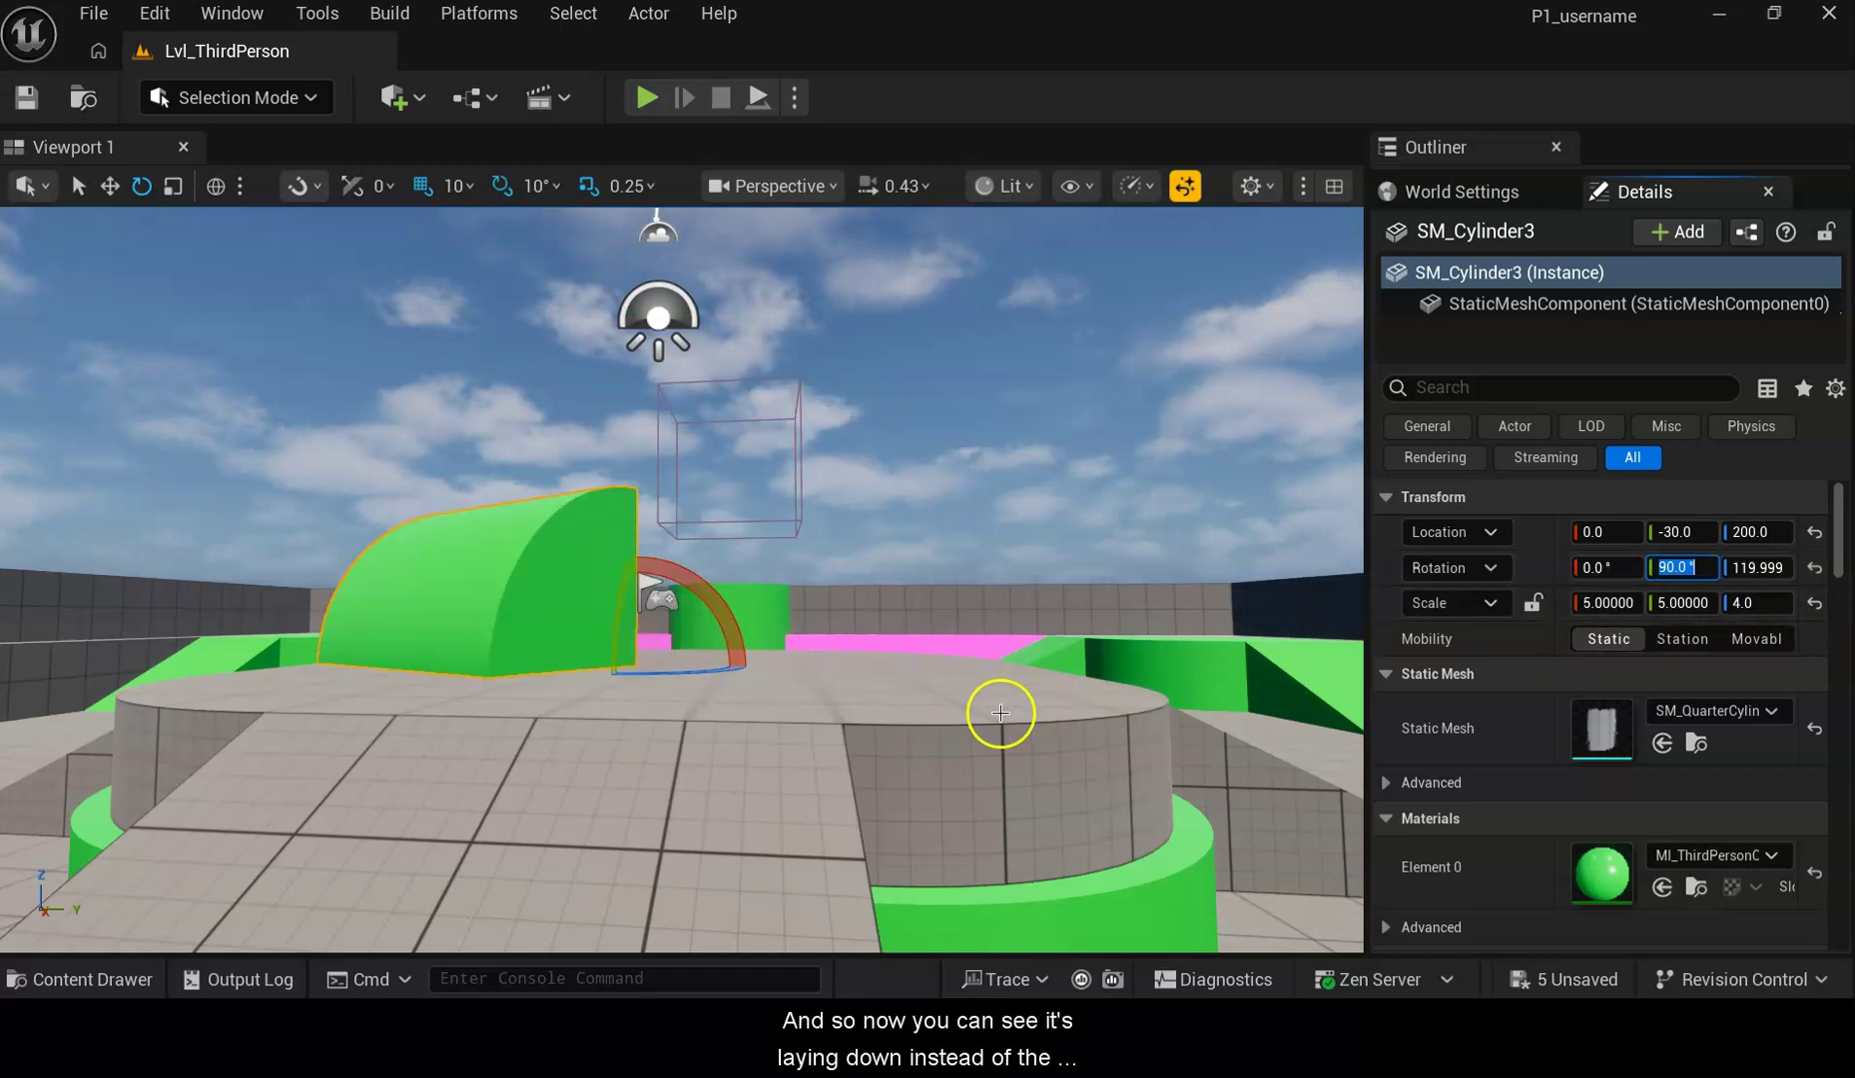
{"action": "left_click", "coordinate": [1755, 575]}
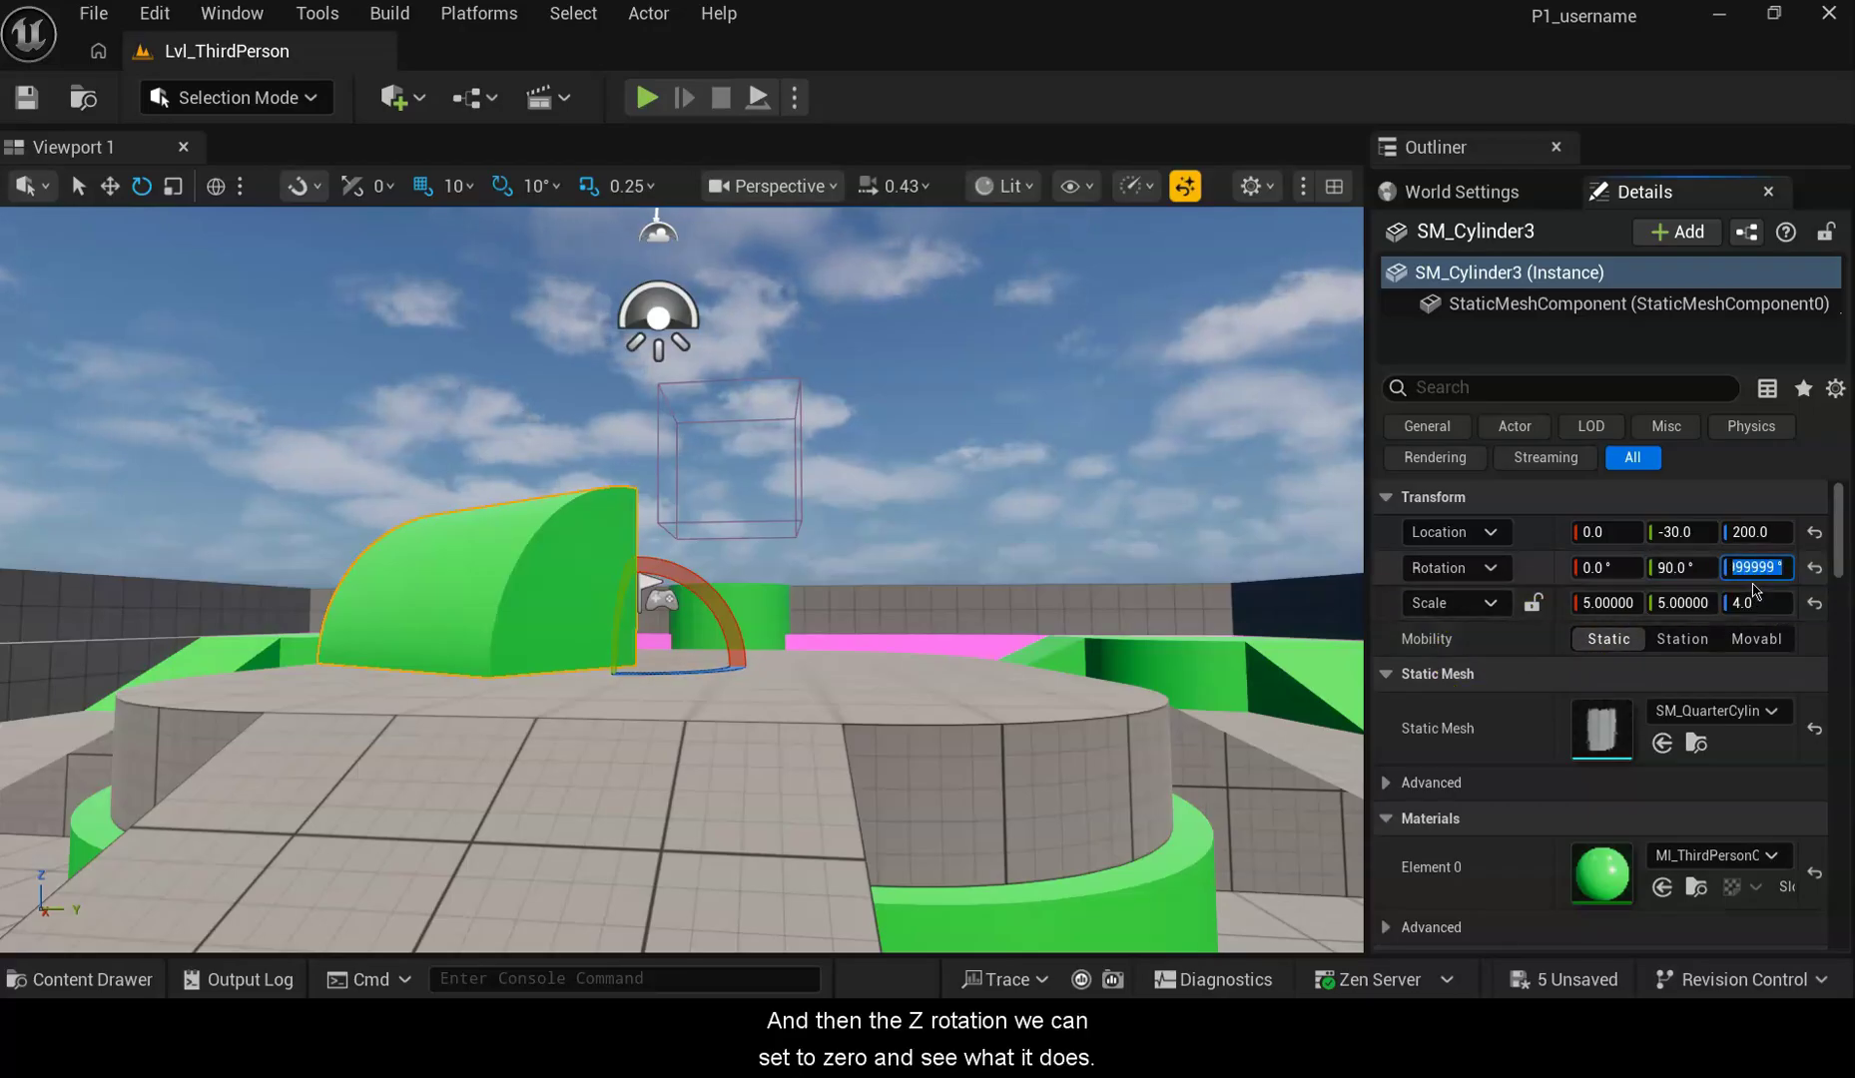
{"action": "type", "text": "0"}
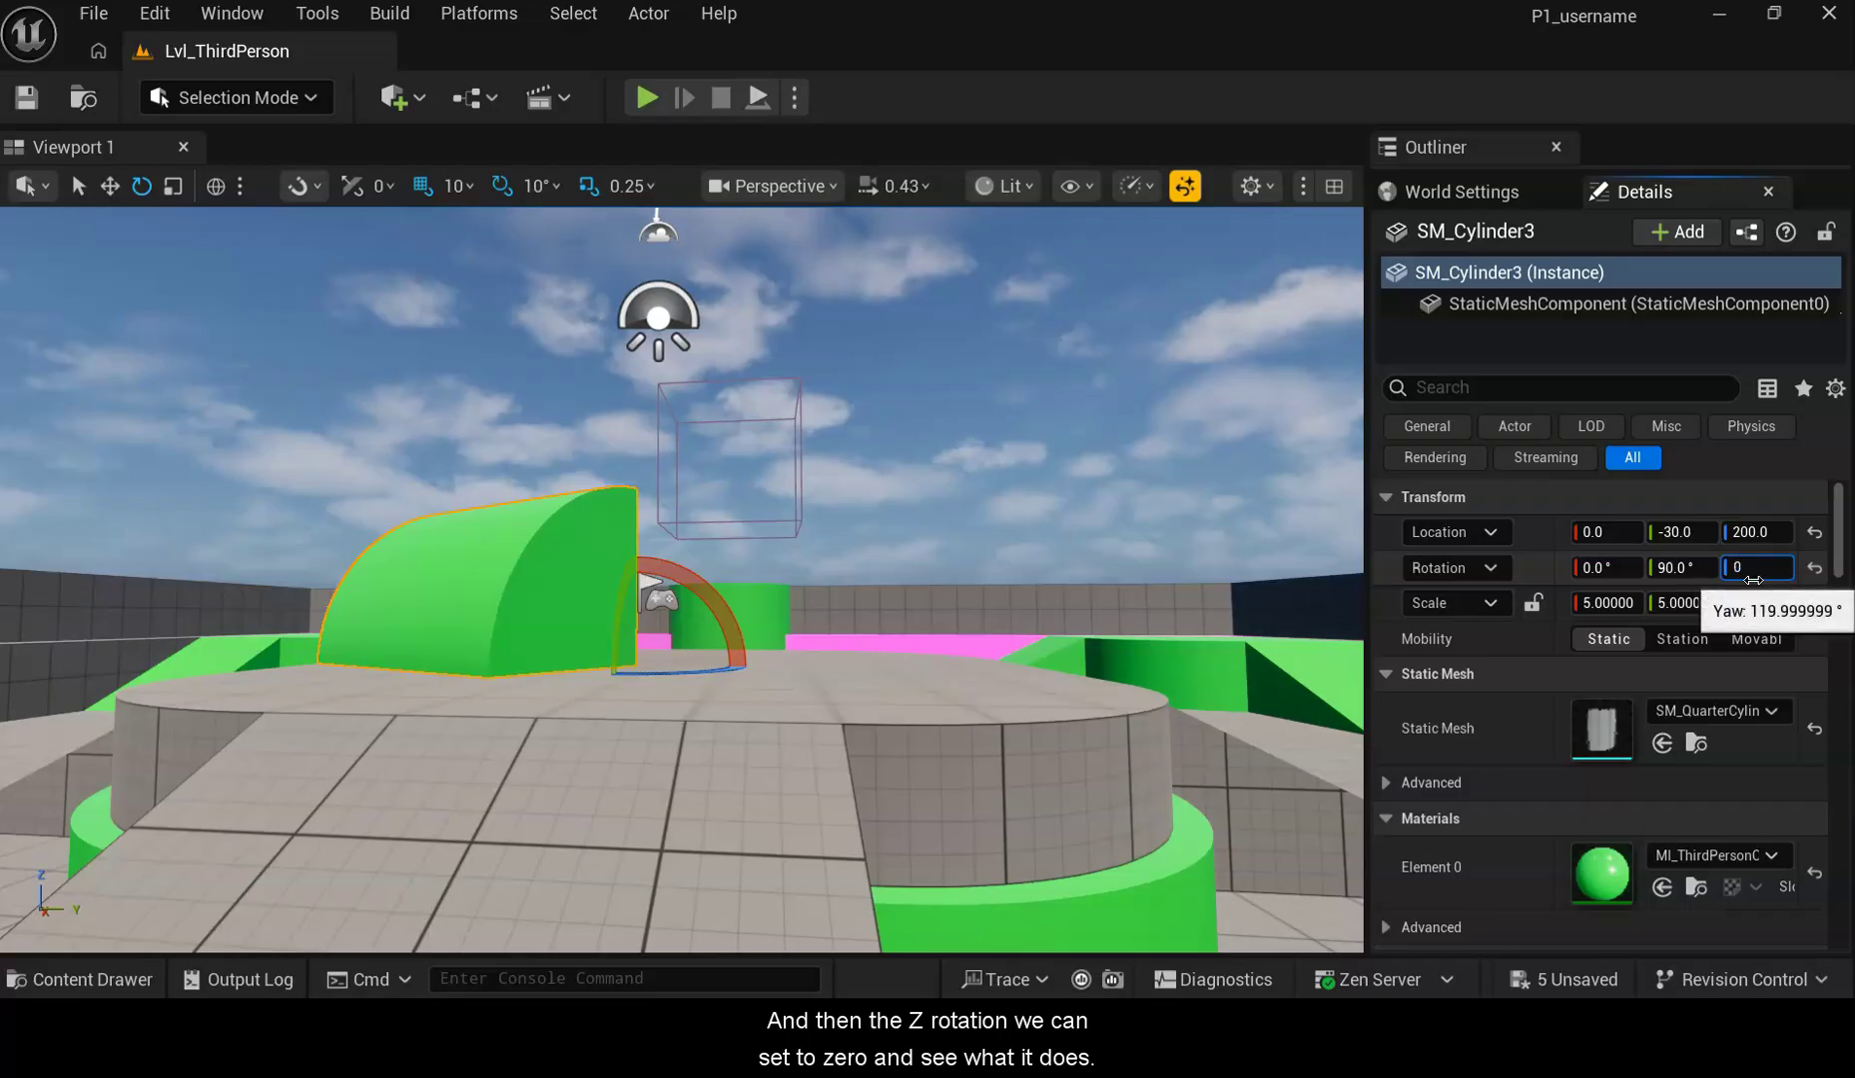
{"action": "key", "text": "Return"}
Rotate the quarter cylinder freehand about the Z axis through a full turn to about -360°
{"action": "left_click", "coordinate": [1249, 683]}
{"action": "right_click_drag", "start_coordinate": [962, 709], "coordinate": [876, 721]}
{"action": "left_click_drag", "start_coordinate": [901, 671], "coordinate": [803, 677]}
{"action": "left_click_drag", "start_coordinate": [1405, 644], "coordinate": [1779, 637]}
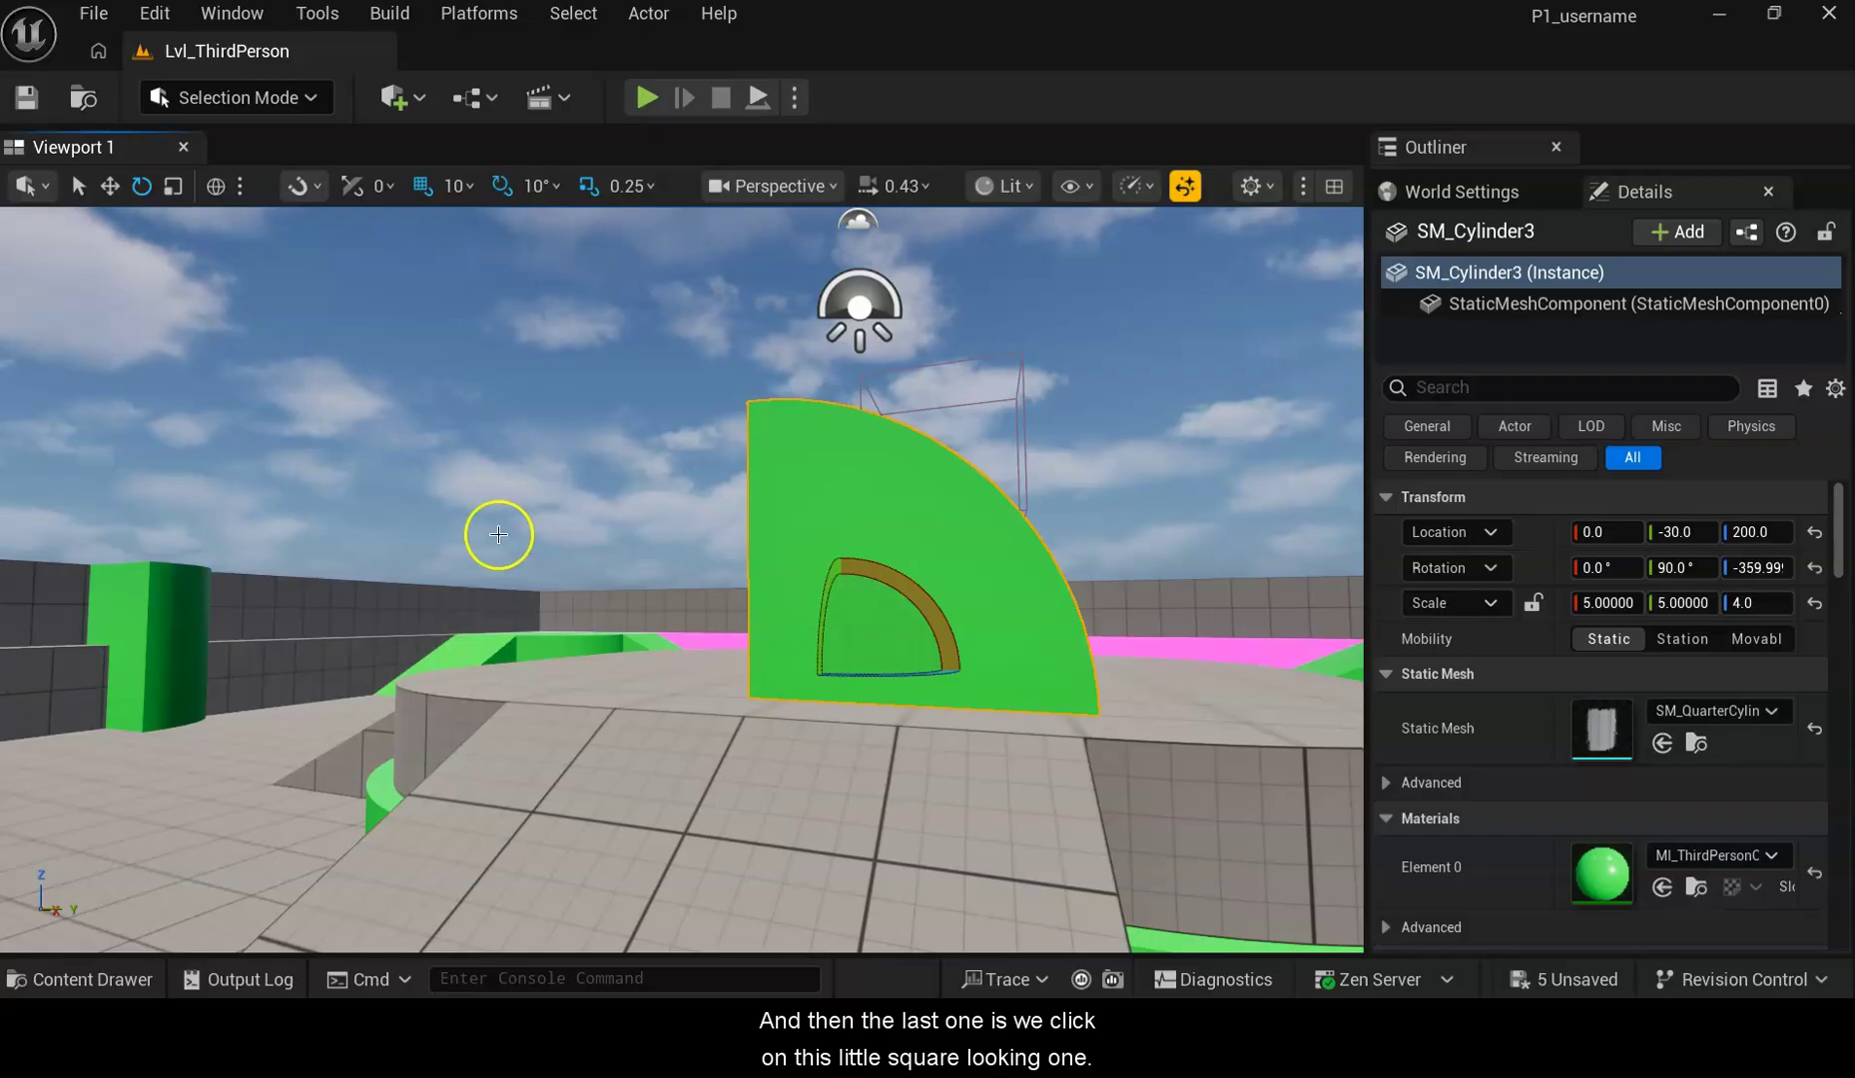
Cycle the transform gizmo through the Scale, Translate and Rotate modes, ending on Translate
{"action": "left_click", "coordinate": [174, 194]}
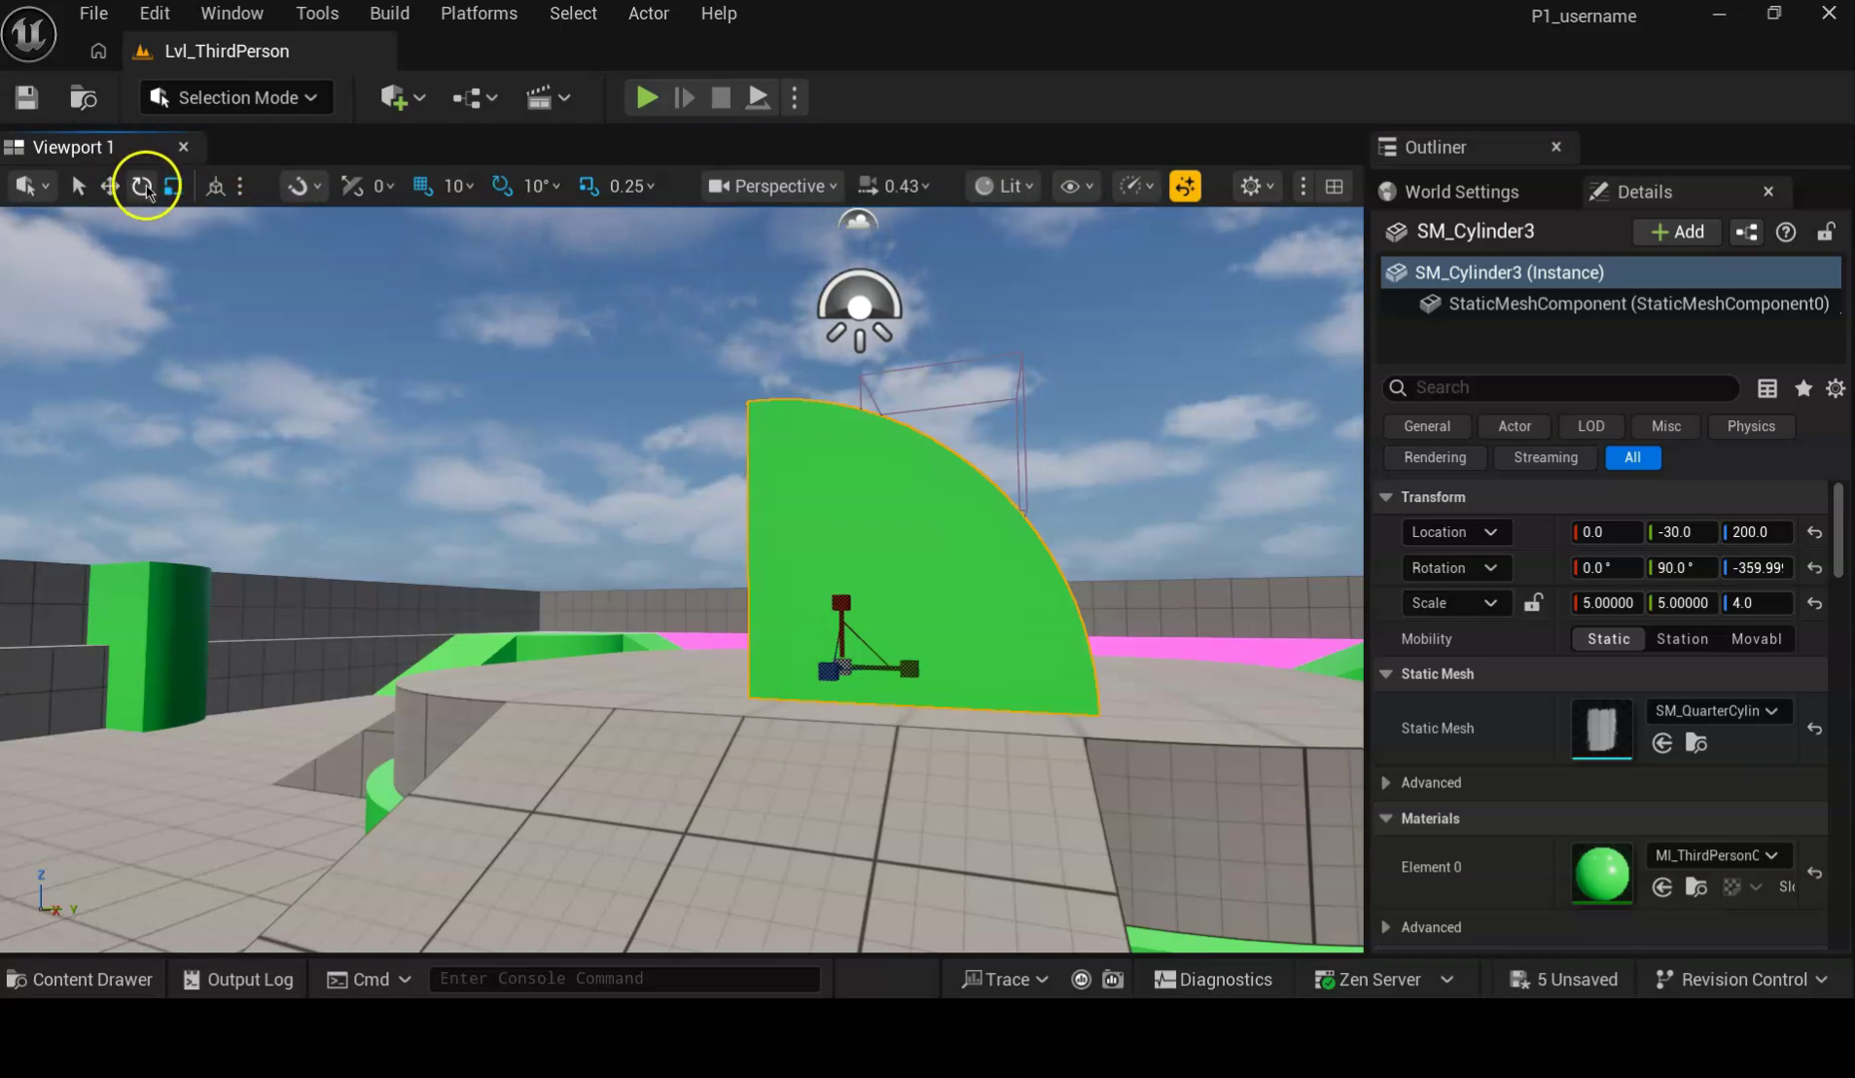
{"action": "left_click", "coordinate": [109, 188]}
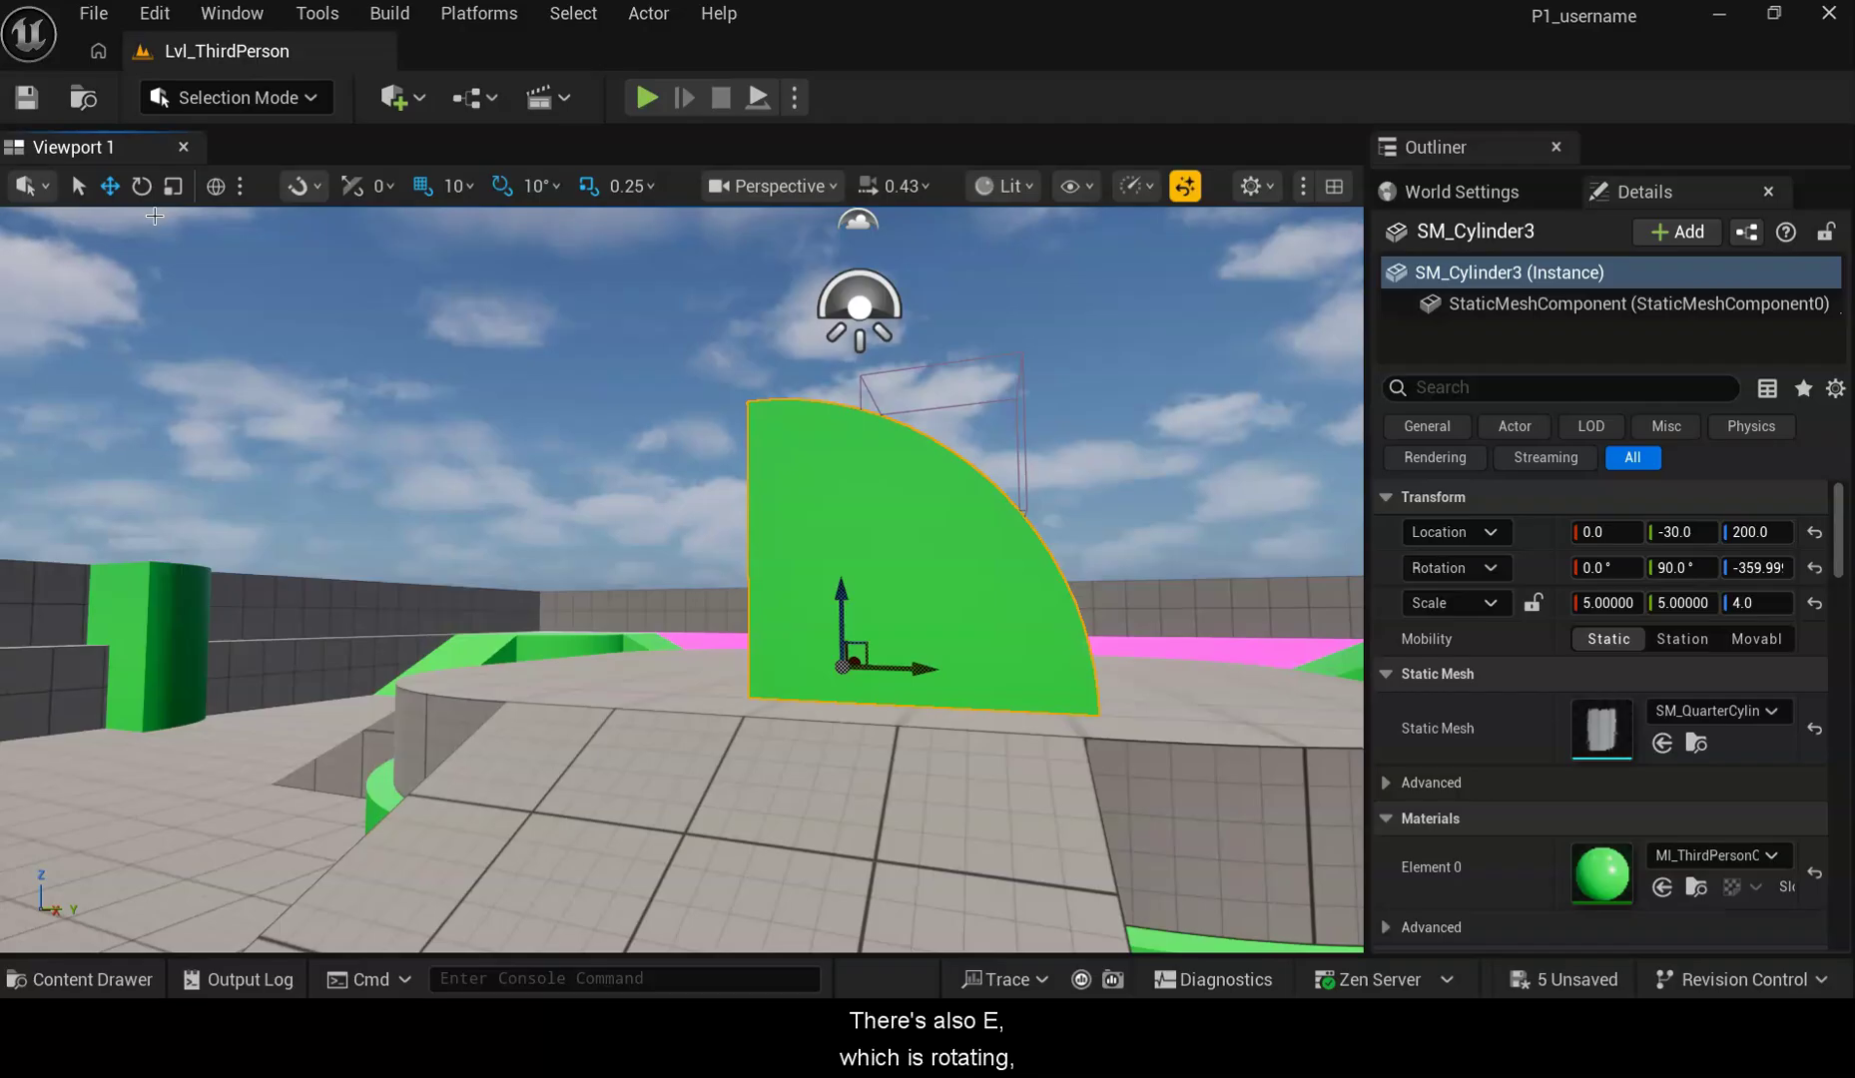
{"action": "left_click", "coordinate": [142, 190]}
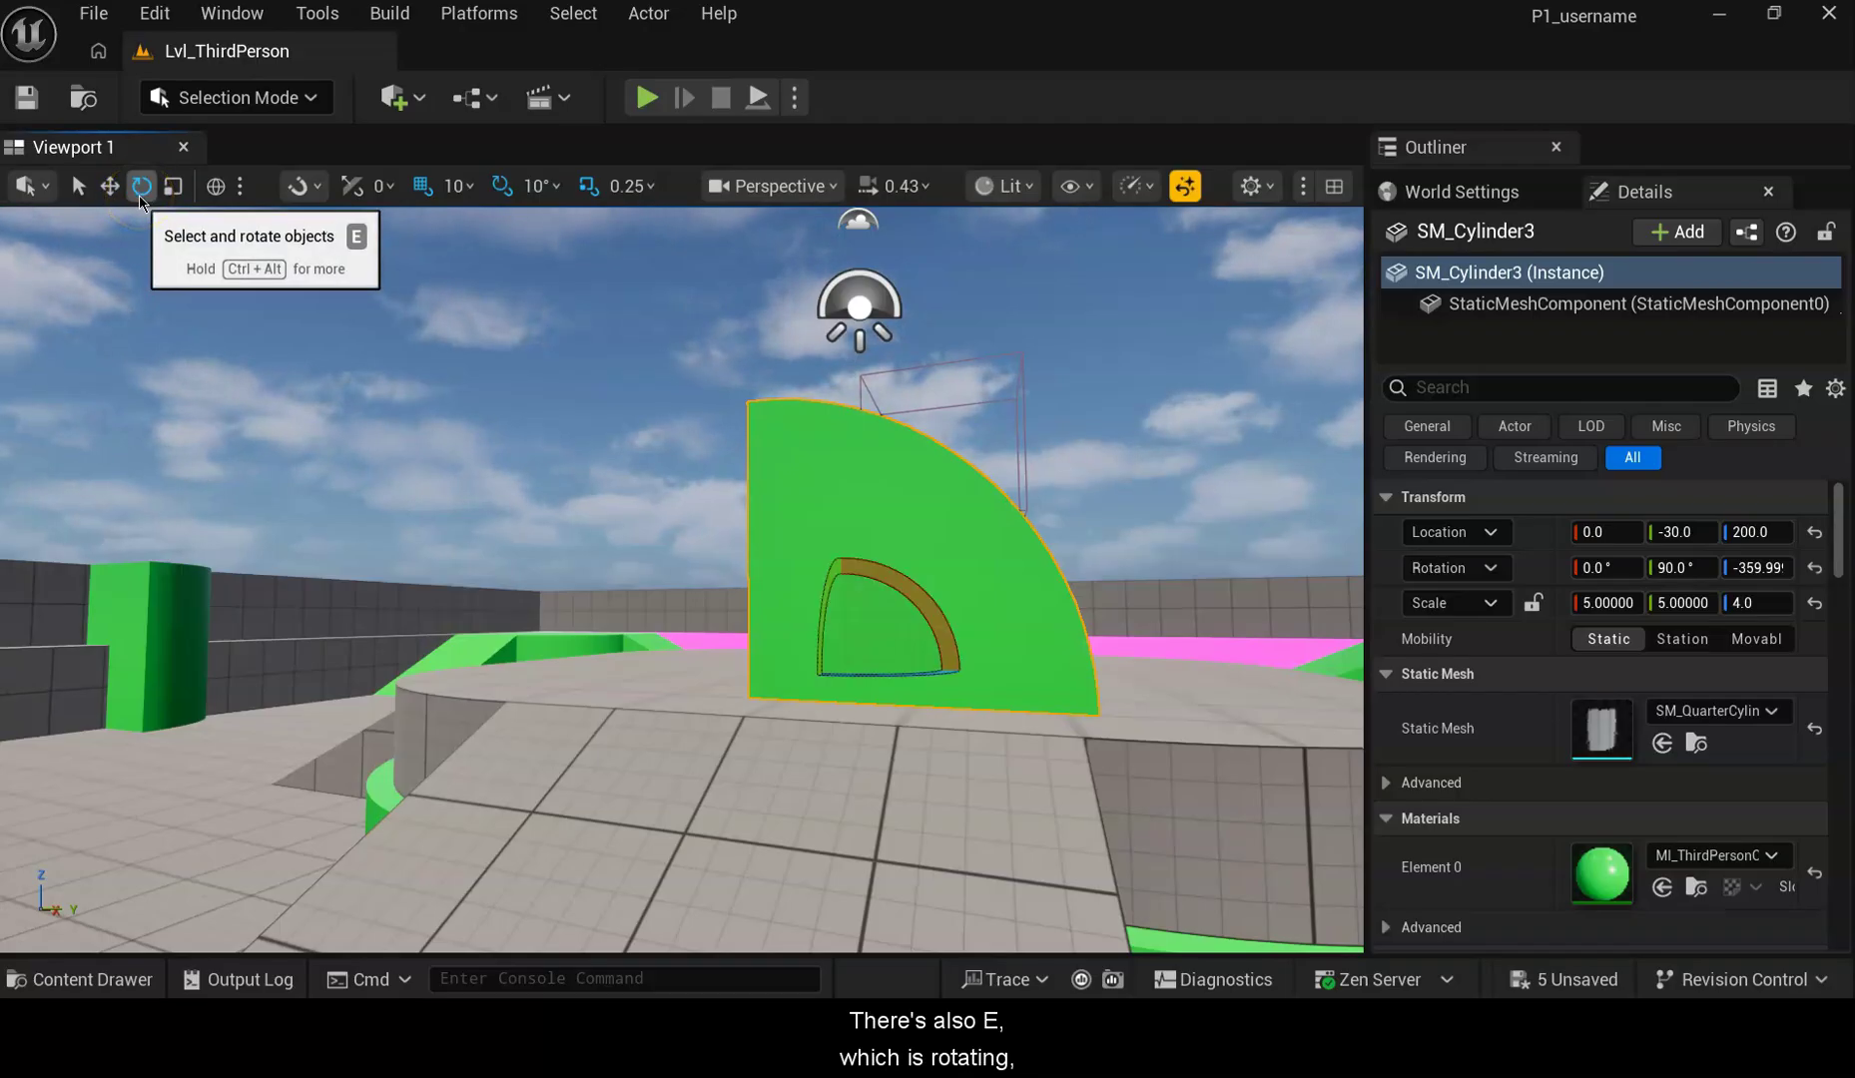
{"action": "key", "text": "r"}
{"action": "left_click", "coordinate": [167, 198]}
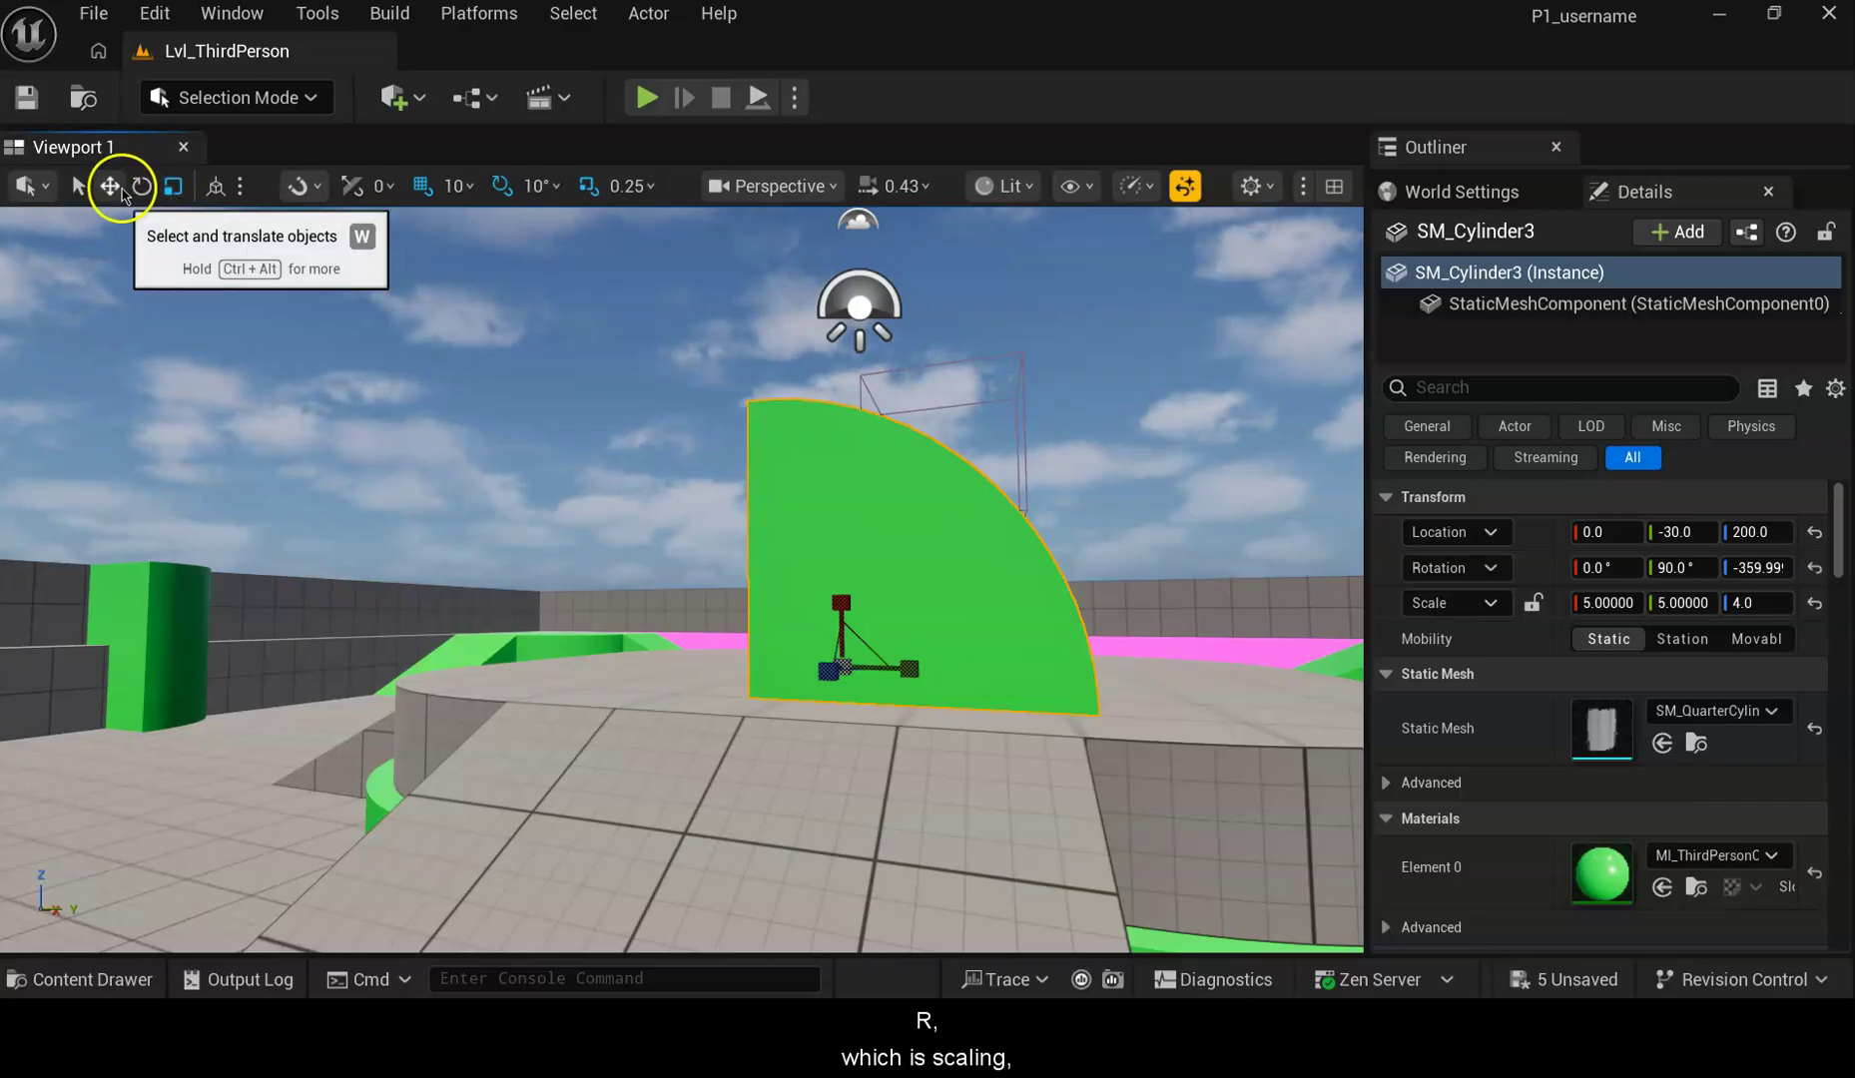
{"action": "left_click", "coordinate": [122, 193]}
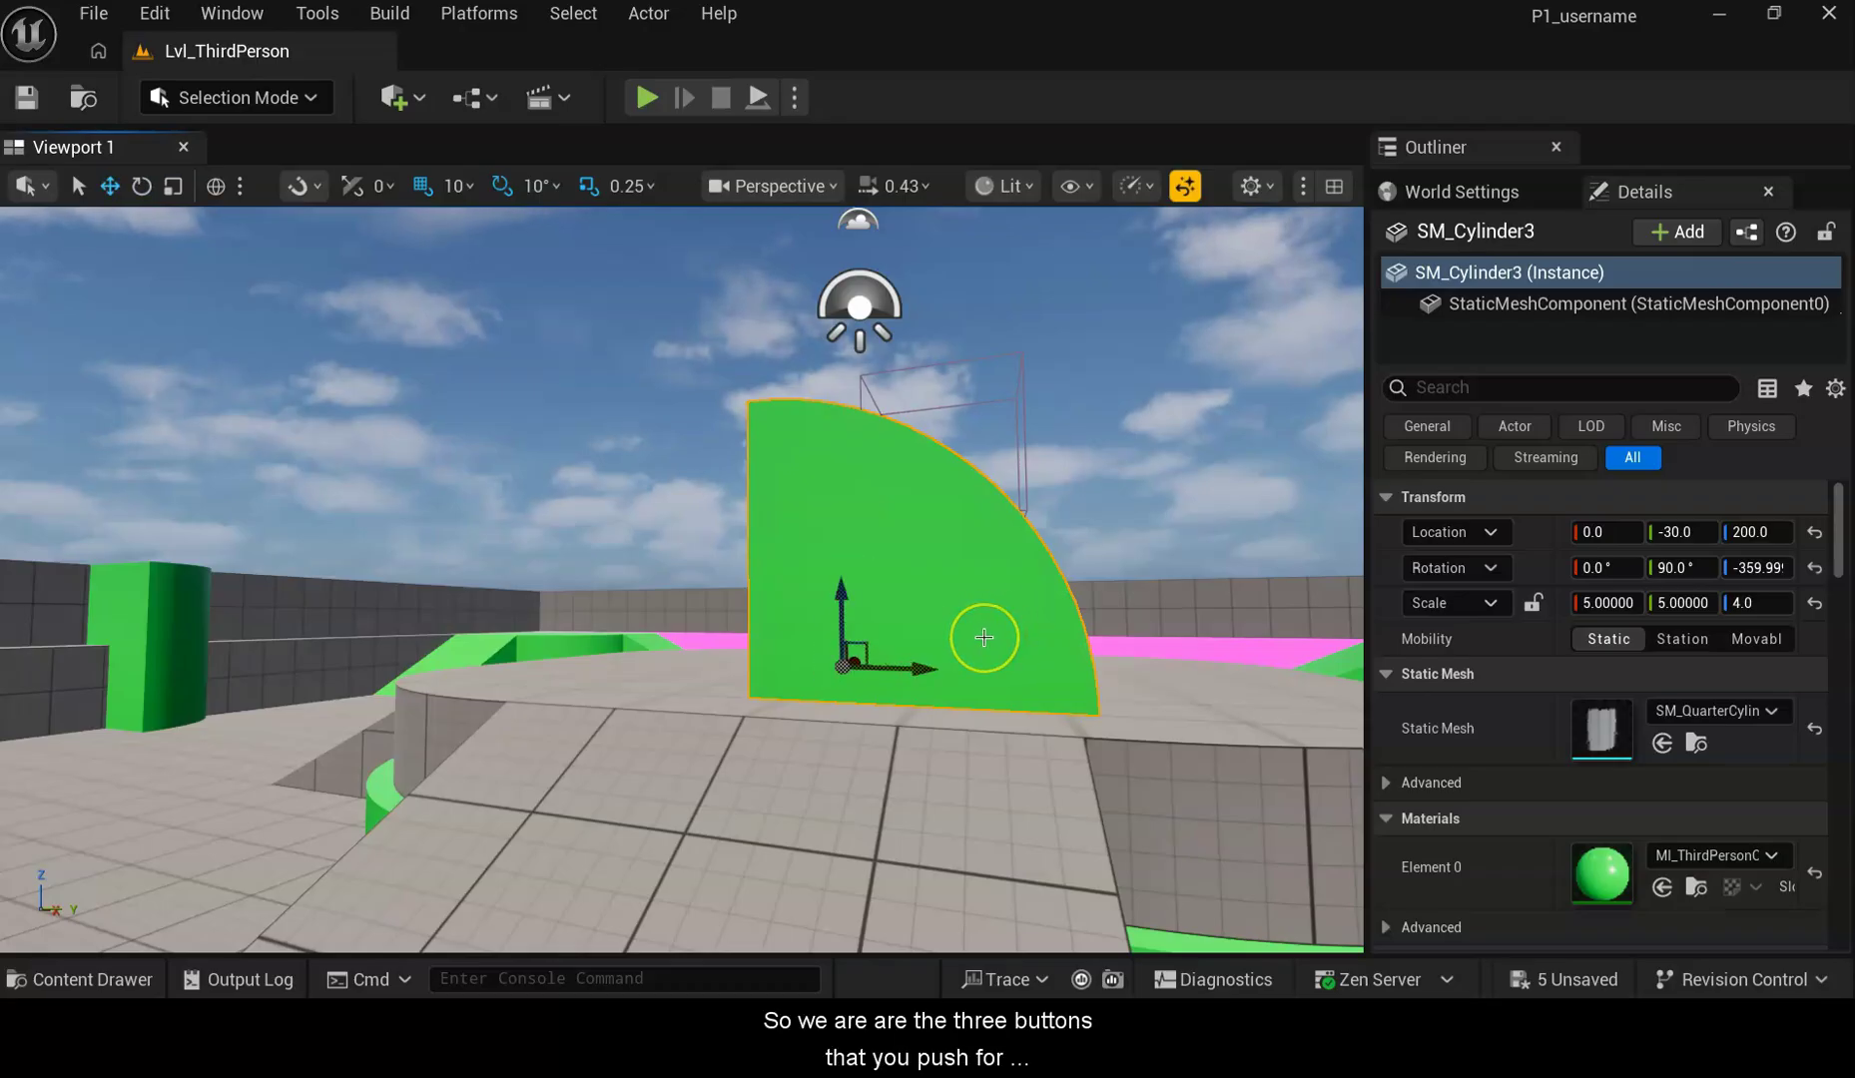
Switch to Scale mode and resize the quarter cylinder freehand, shrinking it on all three axes to a scale of about 2.5, 2.65, 2.5
{"action": "key", "text": "r"}
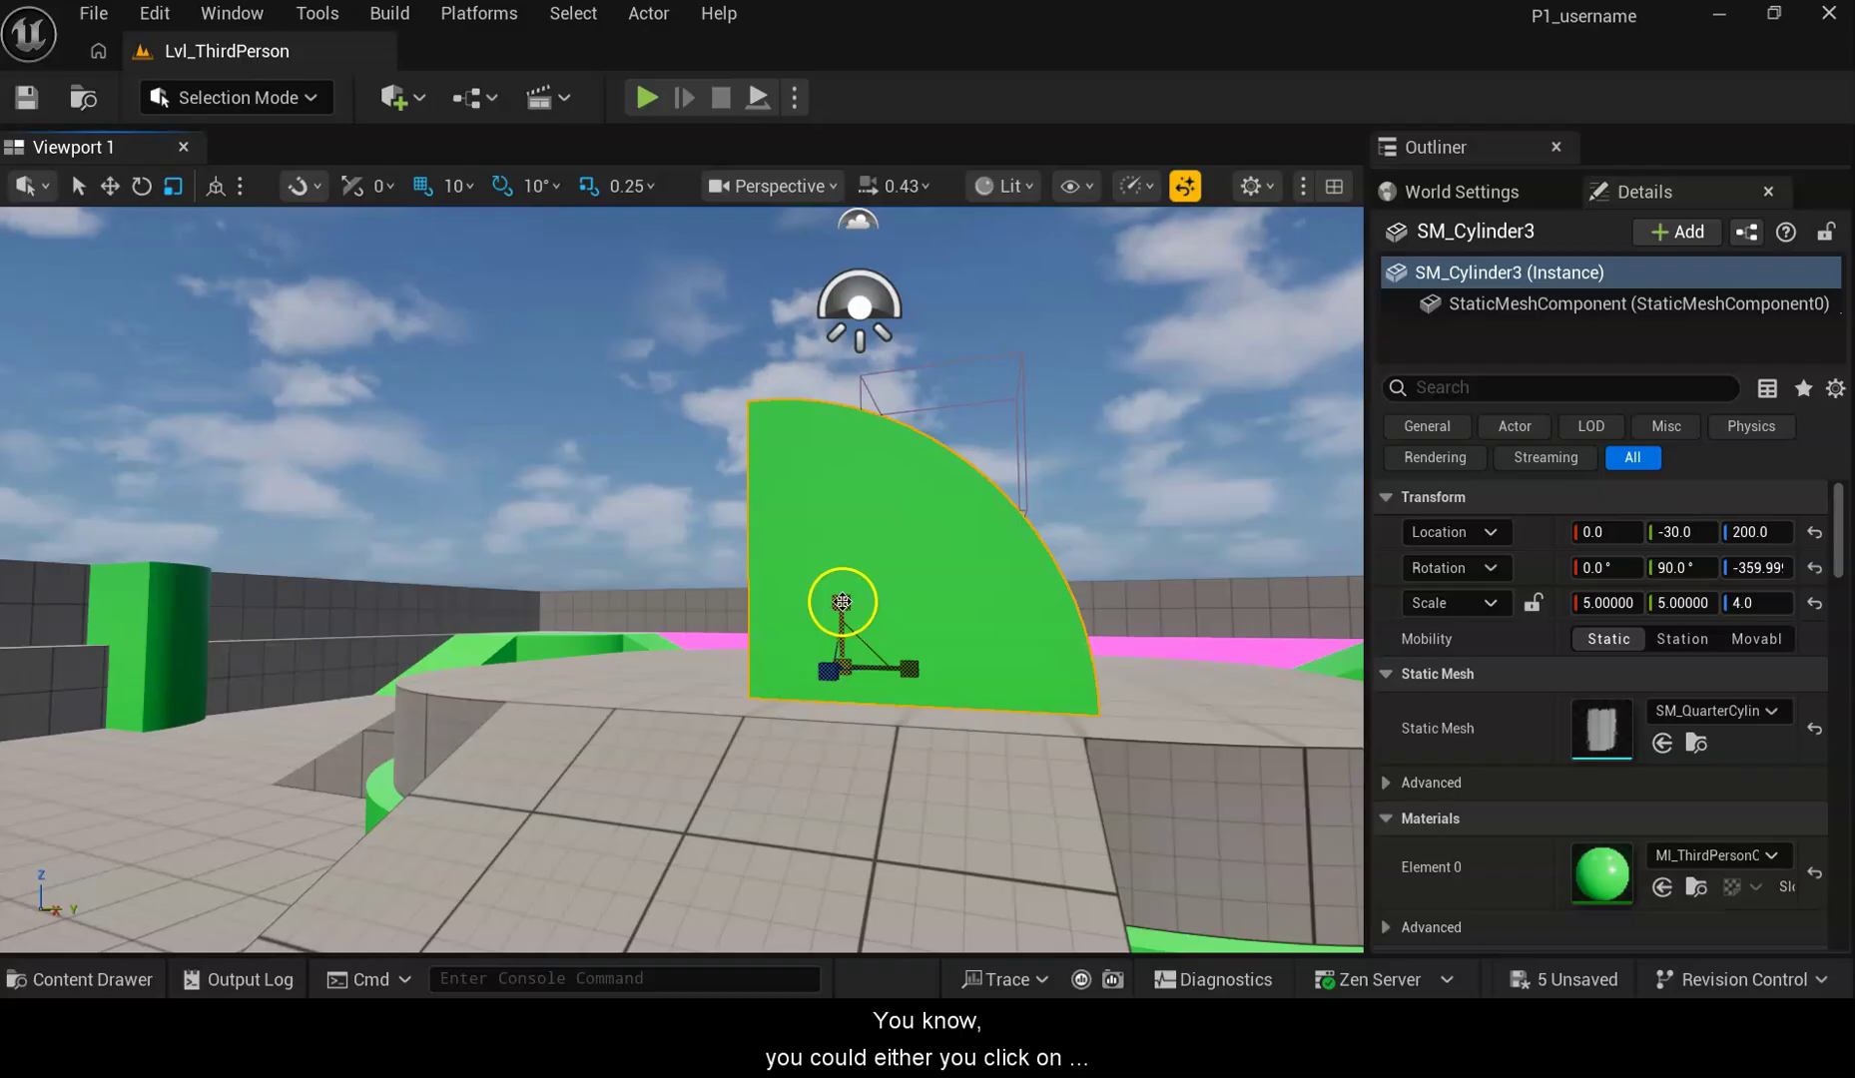
{"action": "left_click_drag", "start_coordinate": [847, 606], "coordinate": [889, 673]}
{"action": "right_click_drag", "start_coordinate": [864, 681], "coordinate": [831, 704]}
{"action": "right_click_drag", "start_coordinate": [995, 700], "coordinate": [828, 729]}
{"action": "left_click_drag", "start_coordinate": [667, 684], "coordinate": [1118, 619]}
{"action": "right_click_drag", "start_coordinate": [542, 759], "coordinate": [562, 767]}
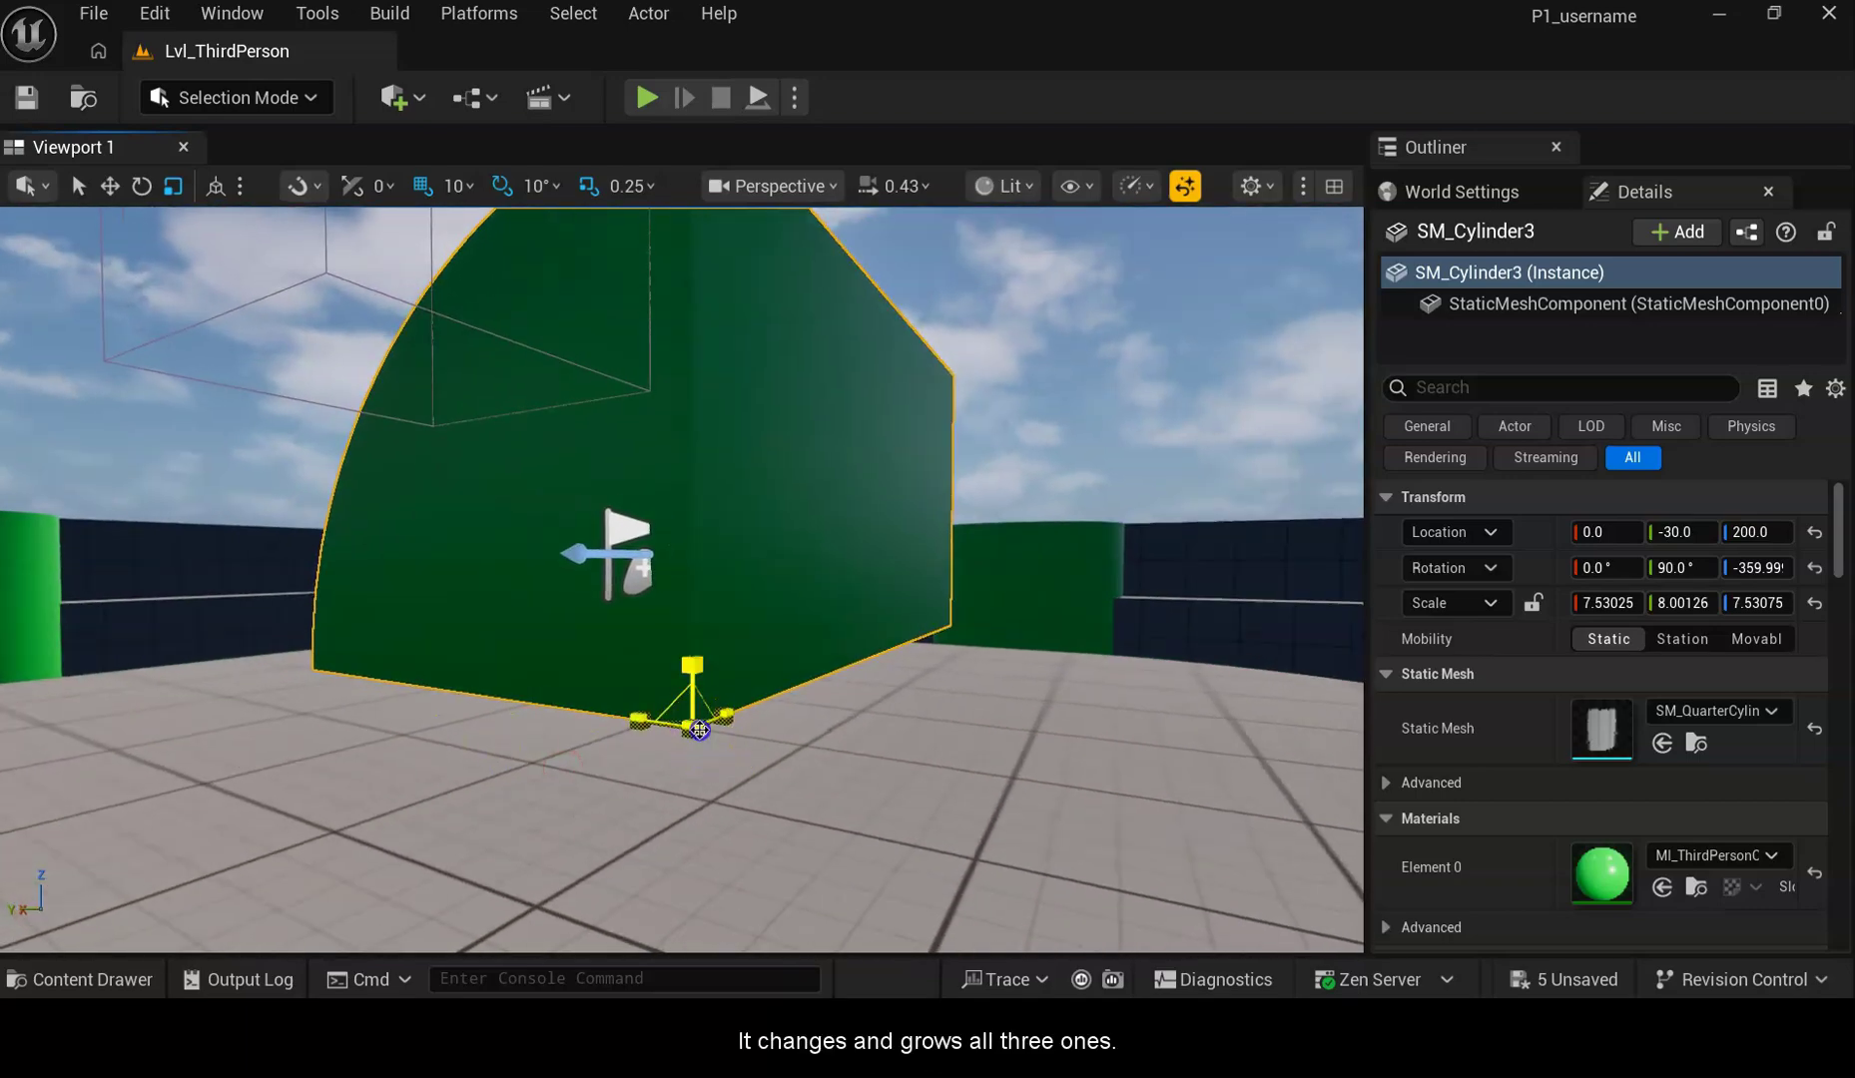
{"action": "left_click_drag", "start_coordinate": [702, 727], "coordinate": [919, 857]}
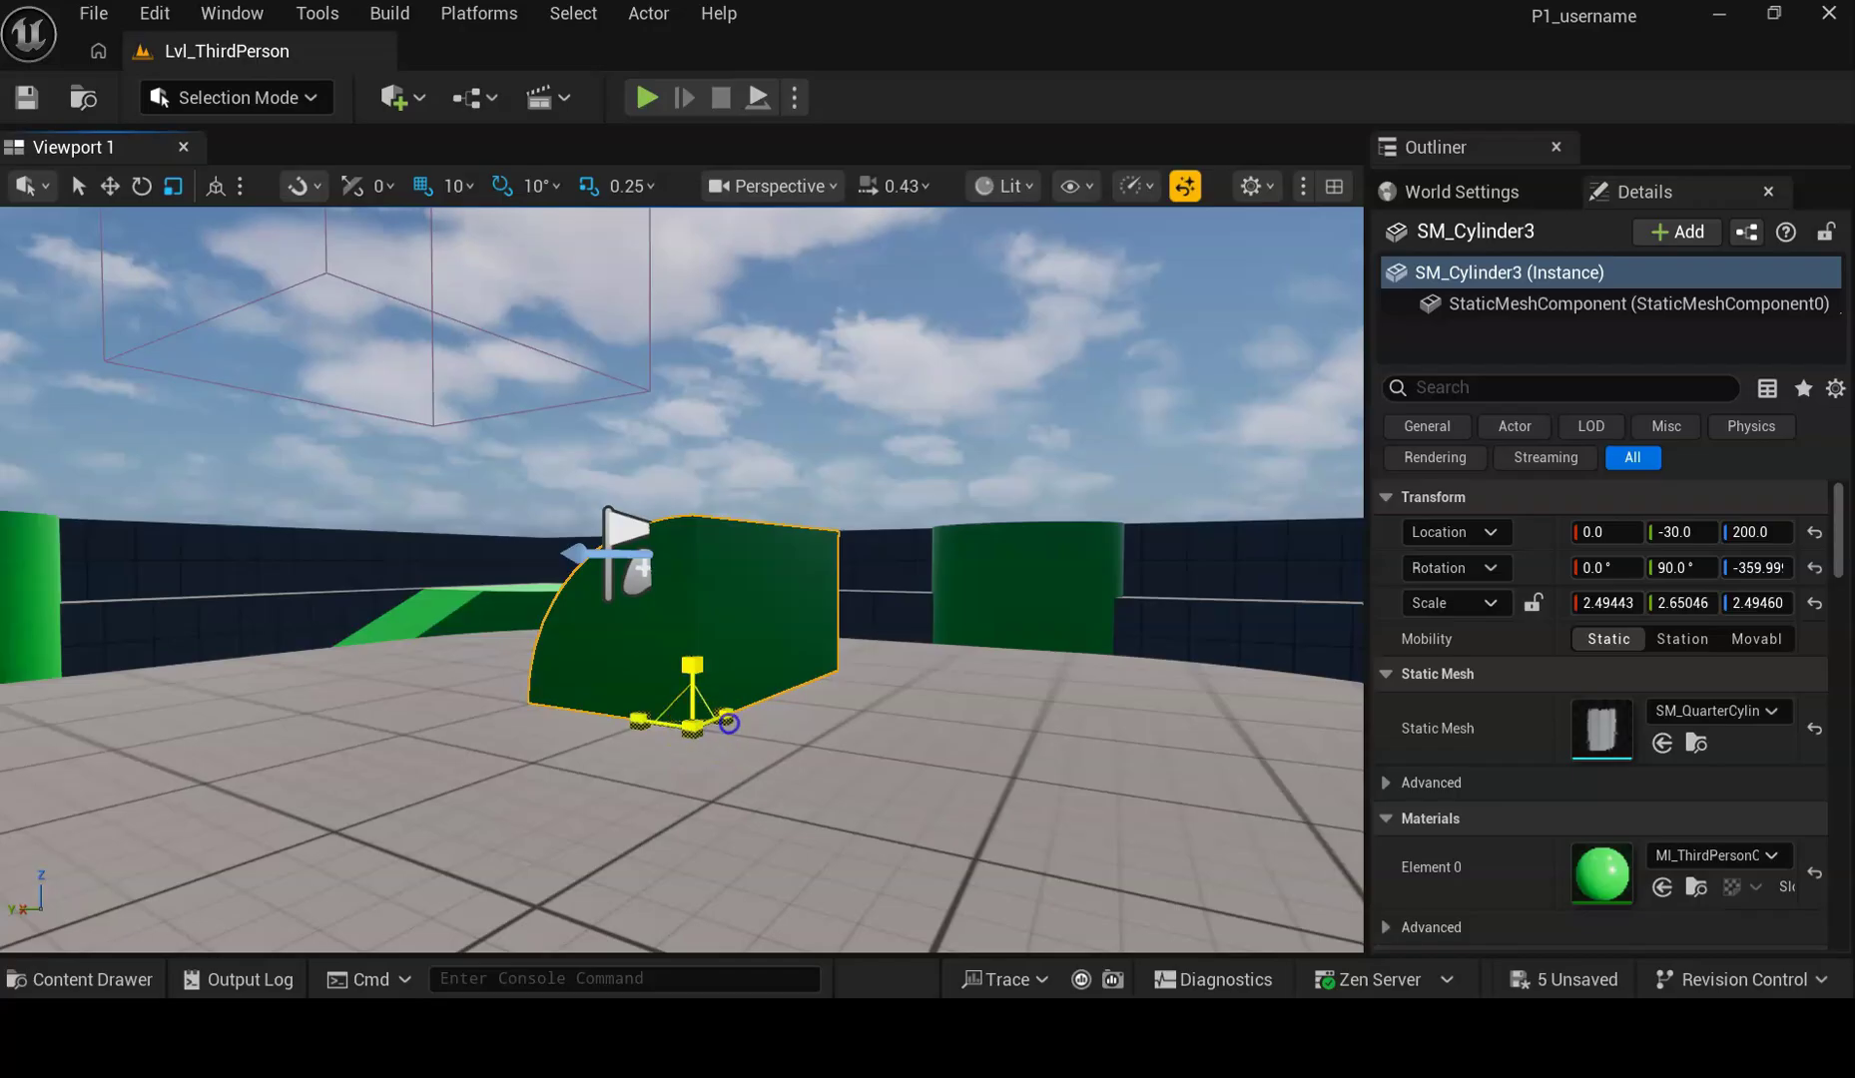
Scale the quarter cylinder along its individual axes freehand to about 2.54 in X, 3.34 in Y and 2.57 in Z
{"action": "left_click_drag", "start_coordinate": [725, 716], "coordinate": [828, 699]}
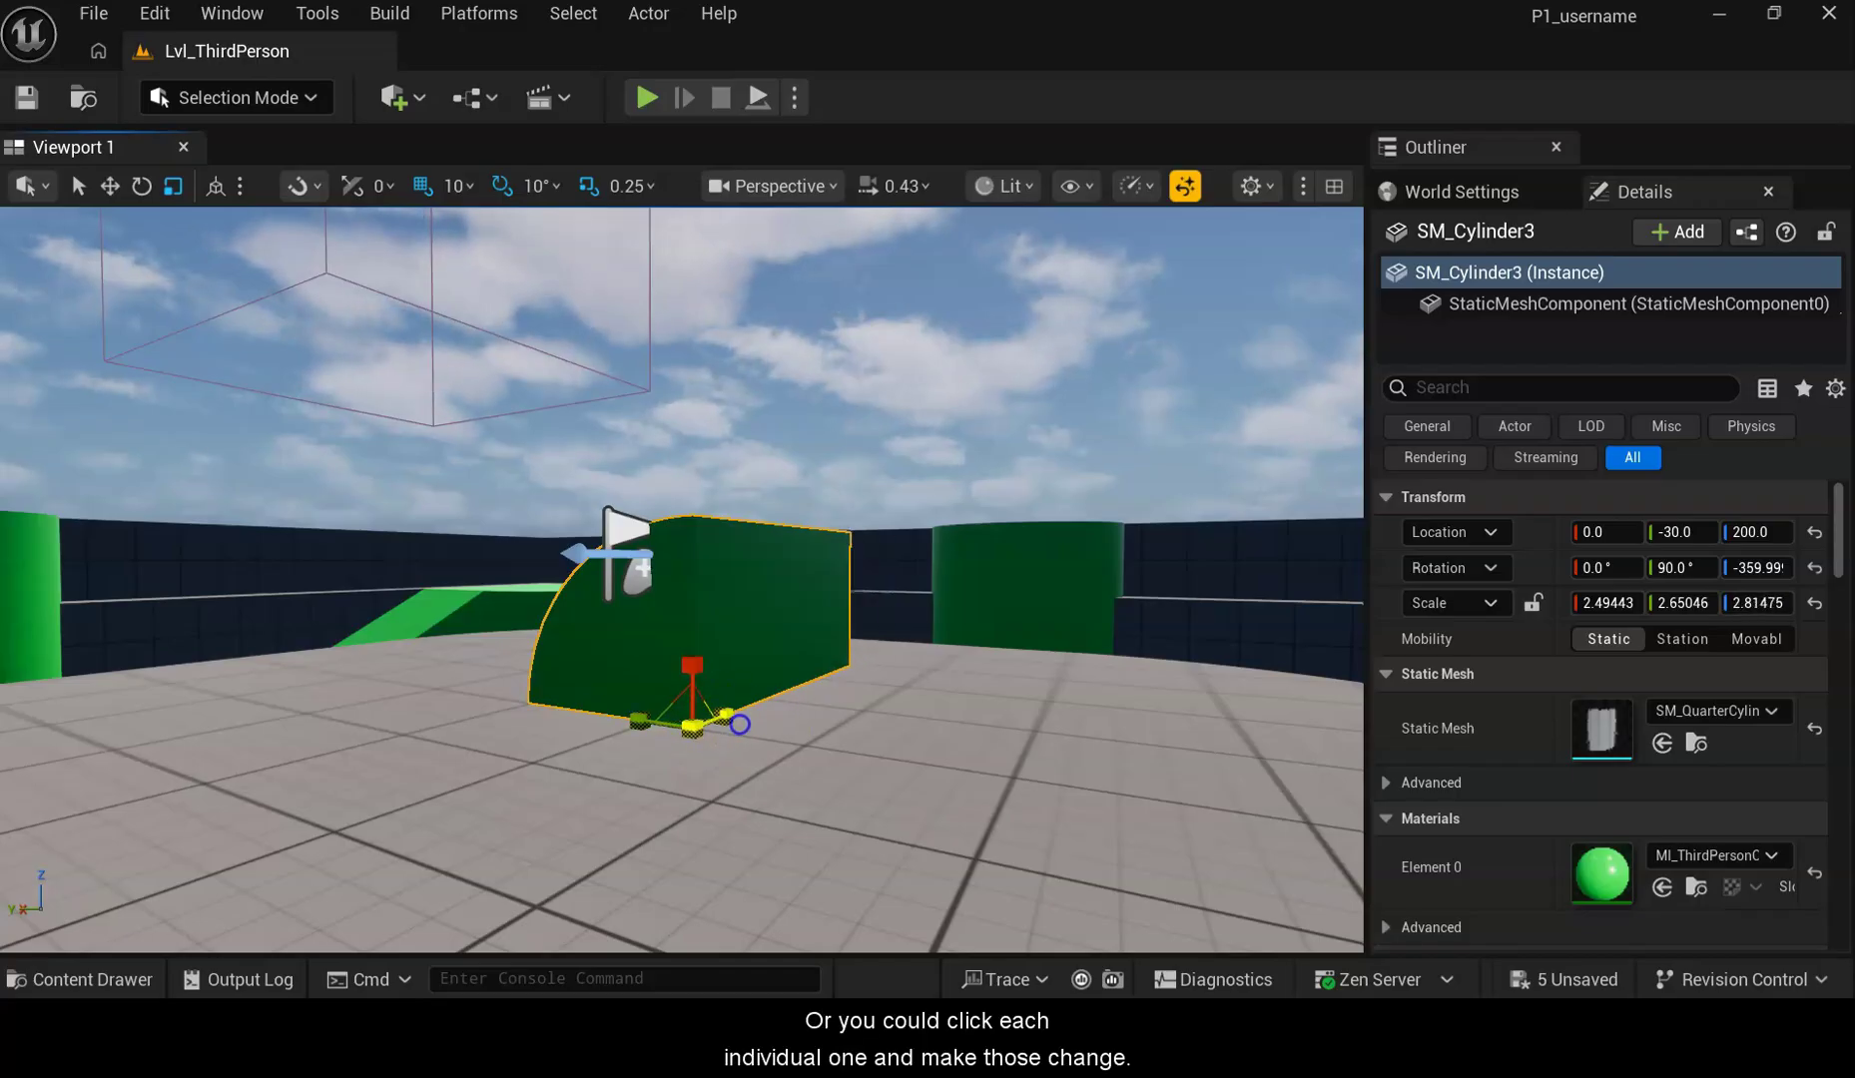
{"action": "left_click_drag", "start_coordinate": [710, 664], "coordinate": [599, 724]}
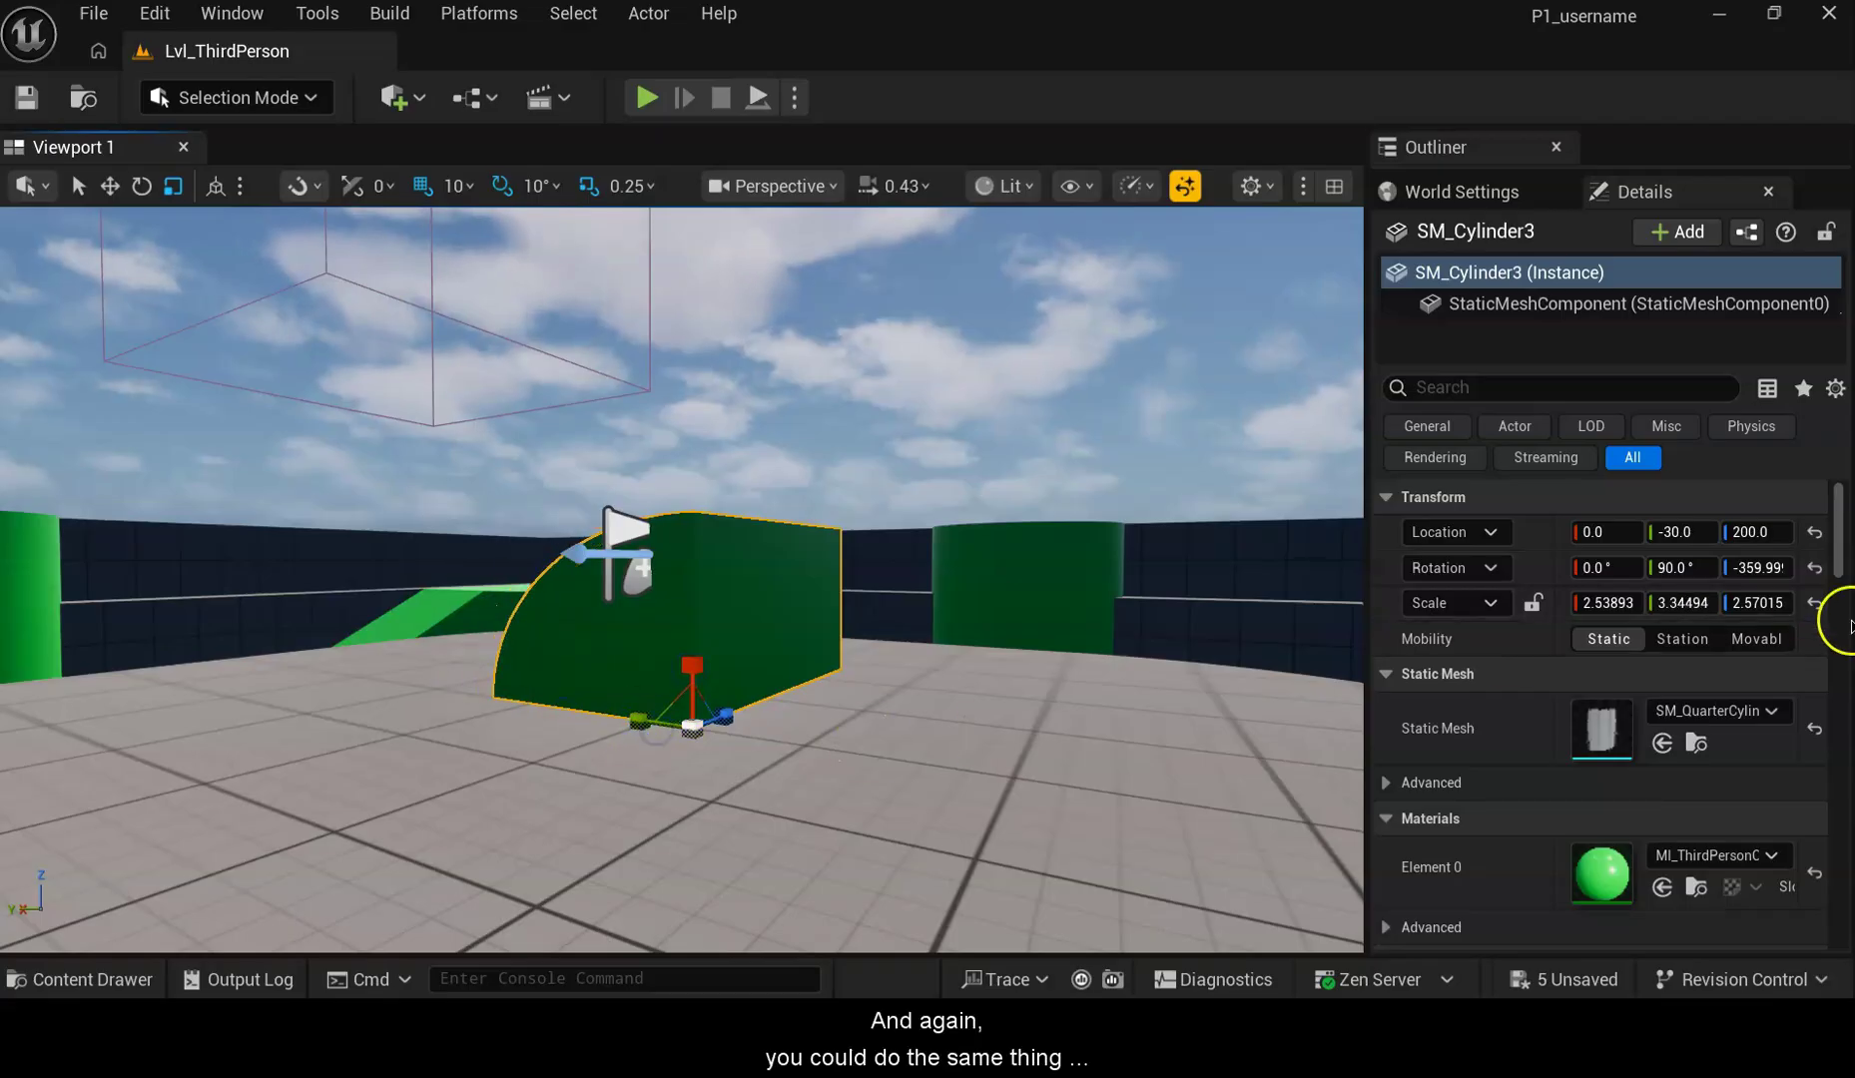
Set the quarter cylinder's Z scale to 2, and reduce it to 1
{"action": "left_click", "coordinate": [1754, 602]}
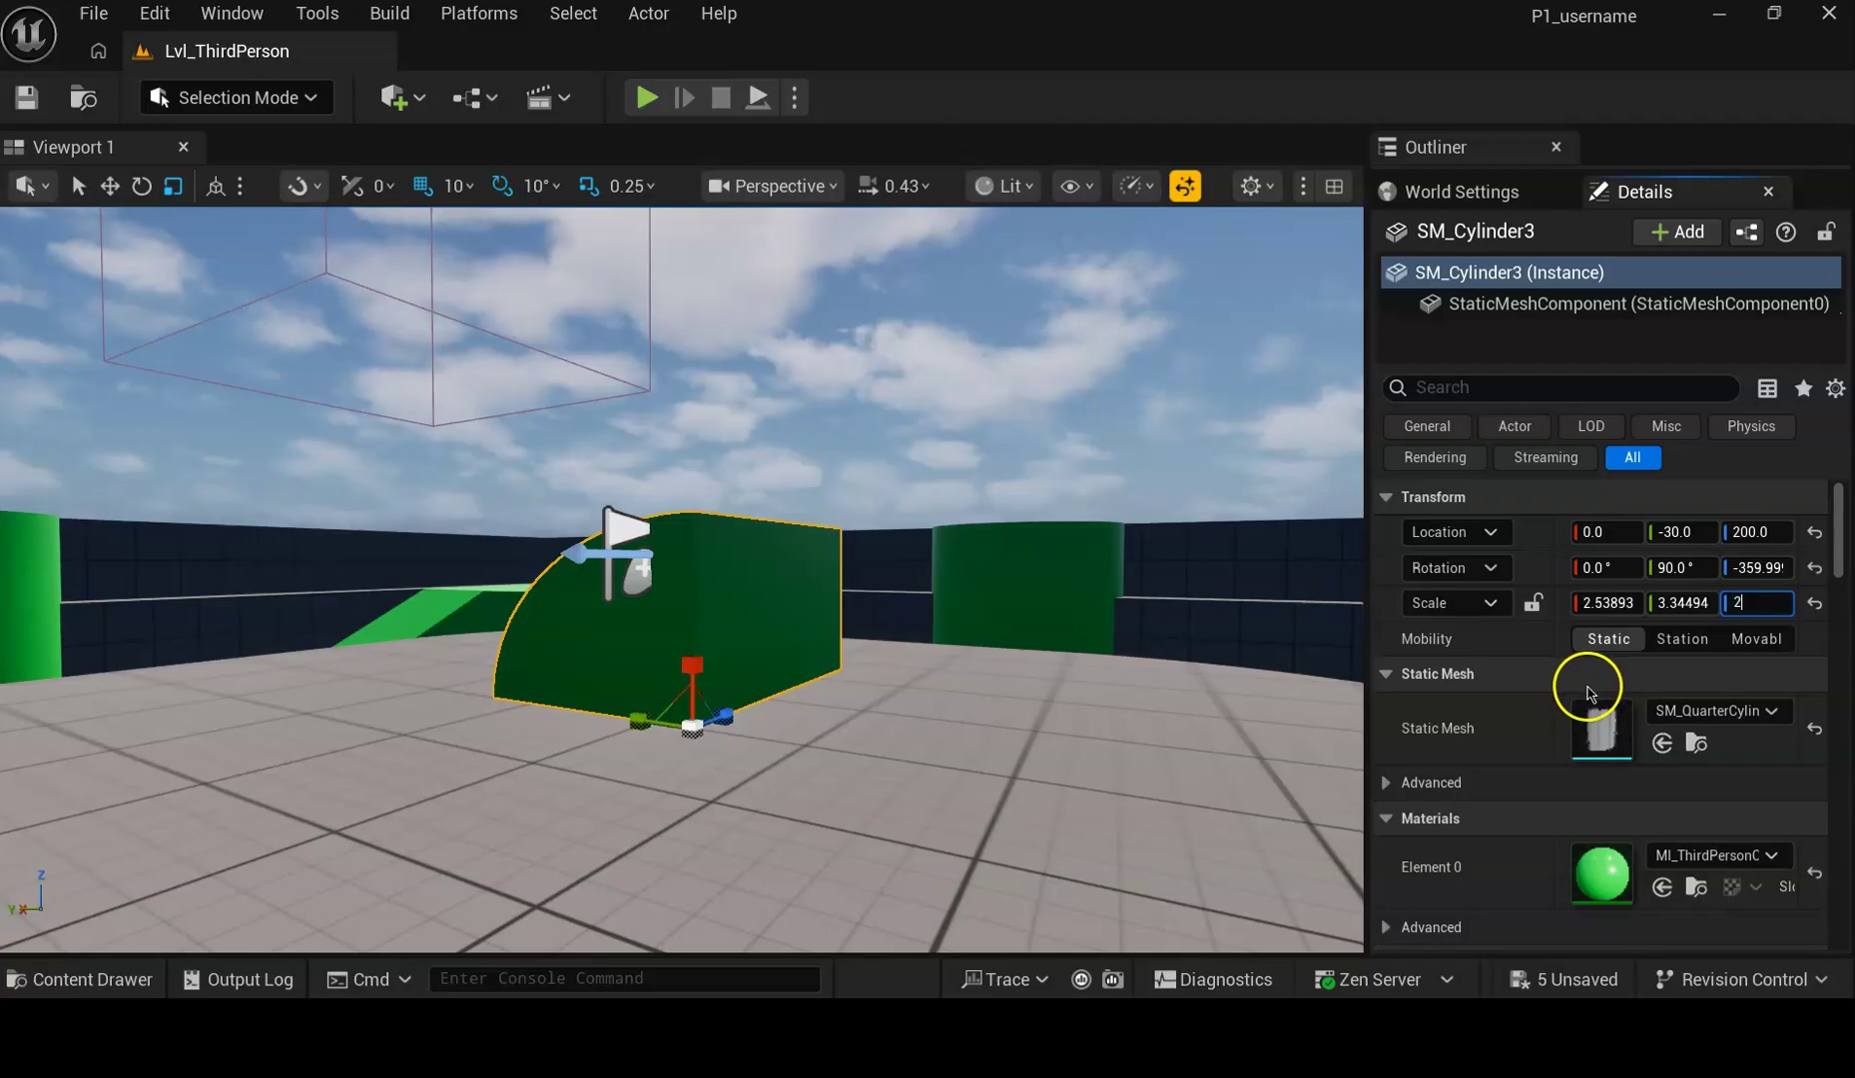
{"action": "key", "text": "Return"}
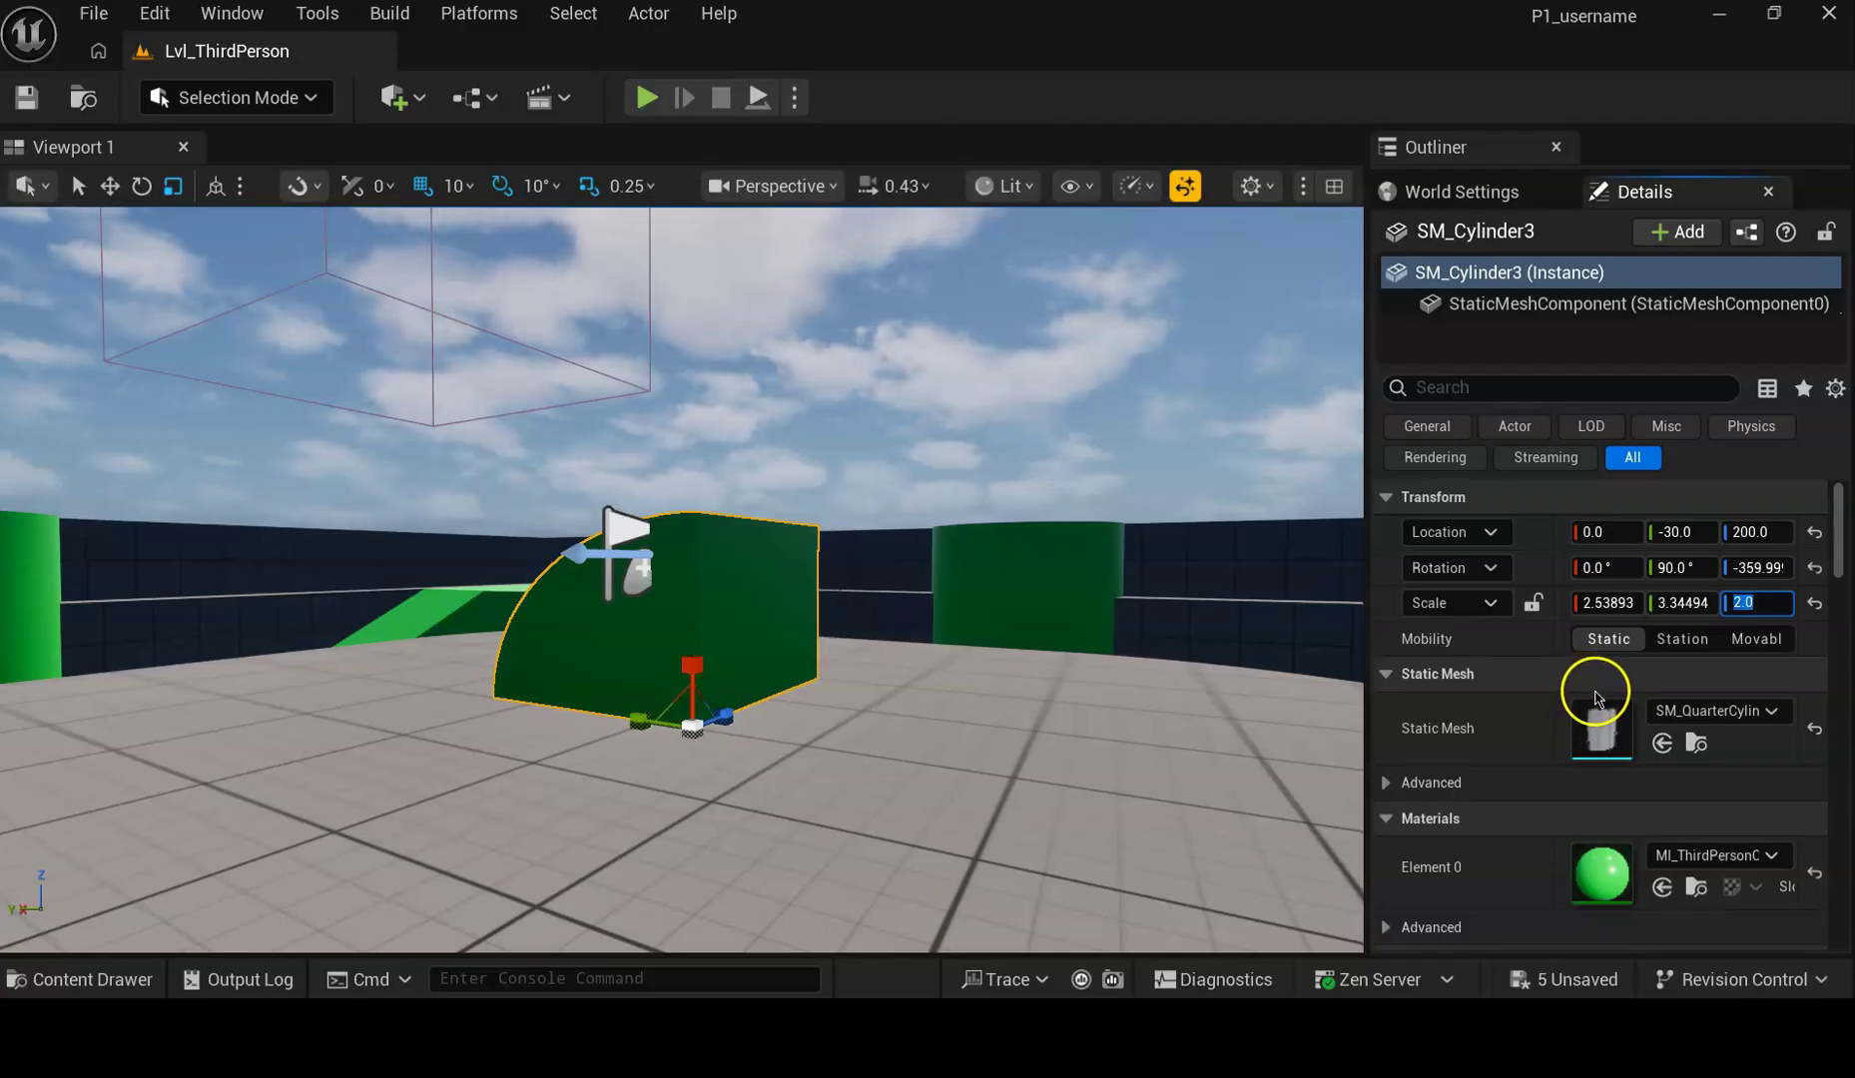
{"action": "type", "text": "1"}
{"action": "key", "text": "Return"}
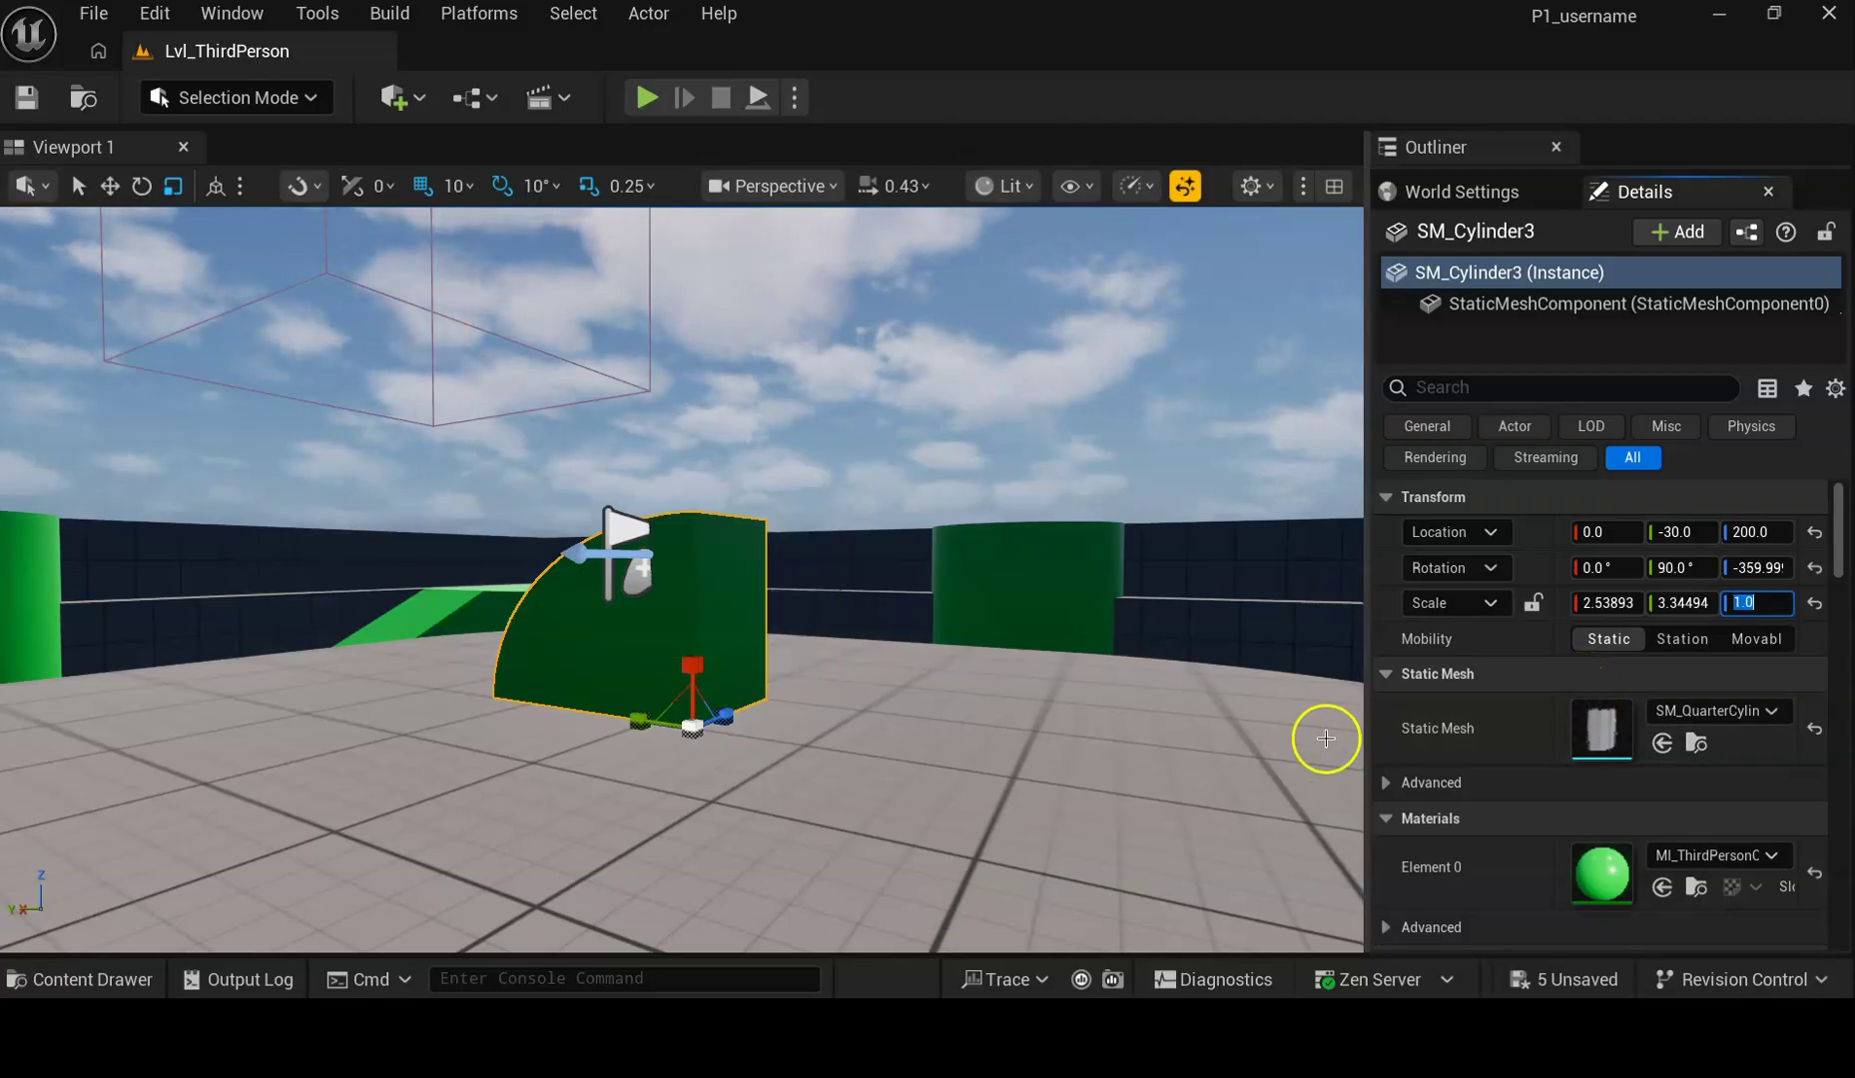